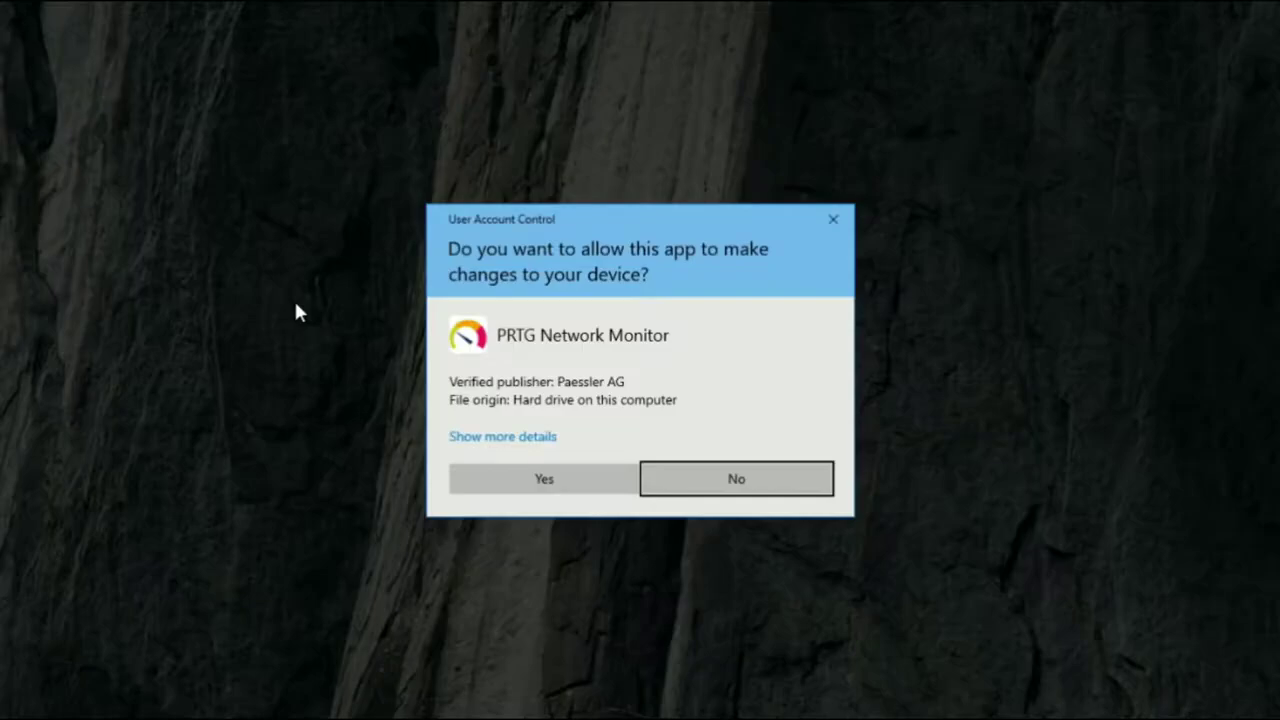
- Allow the PRTG installer to run, choose English as the setup language and accept the license agreement
click(545, 478)
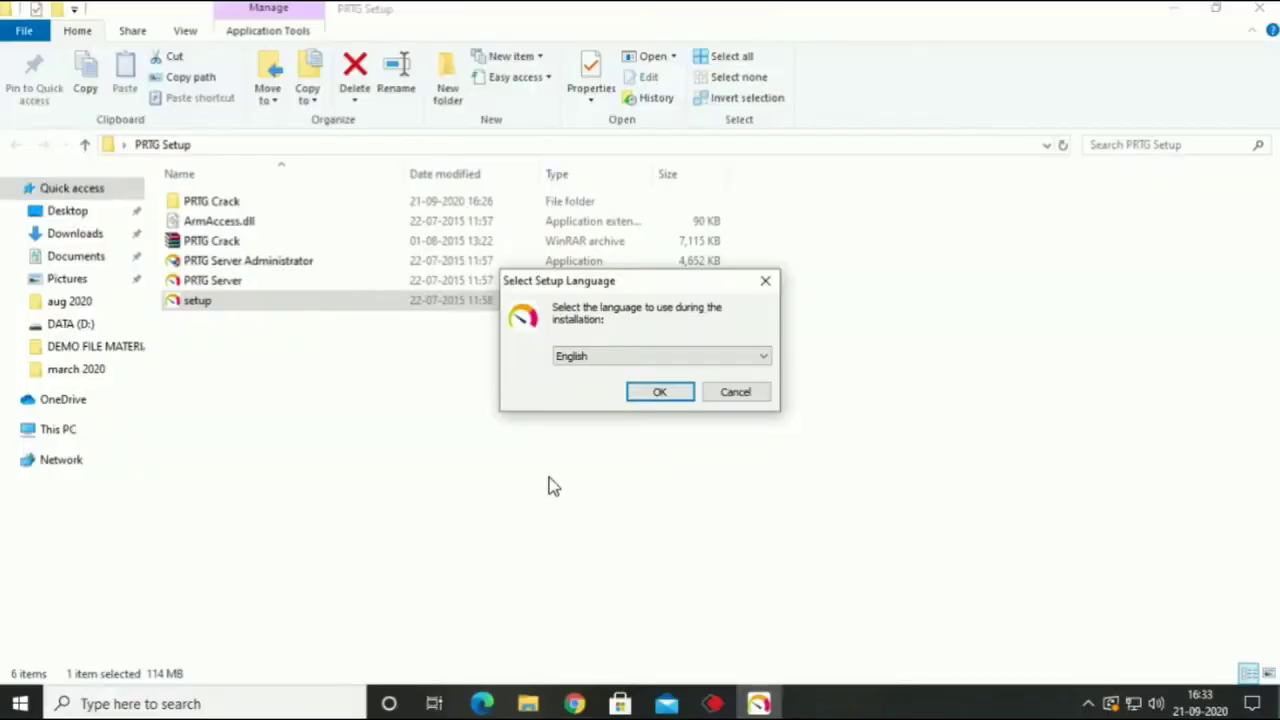
click(662, 391)
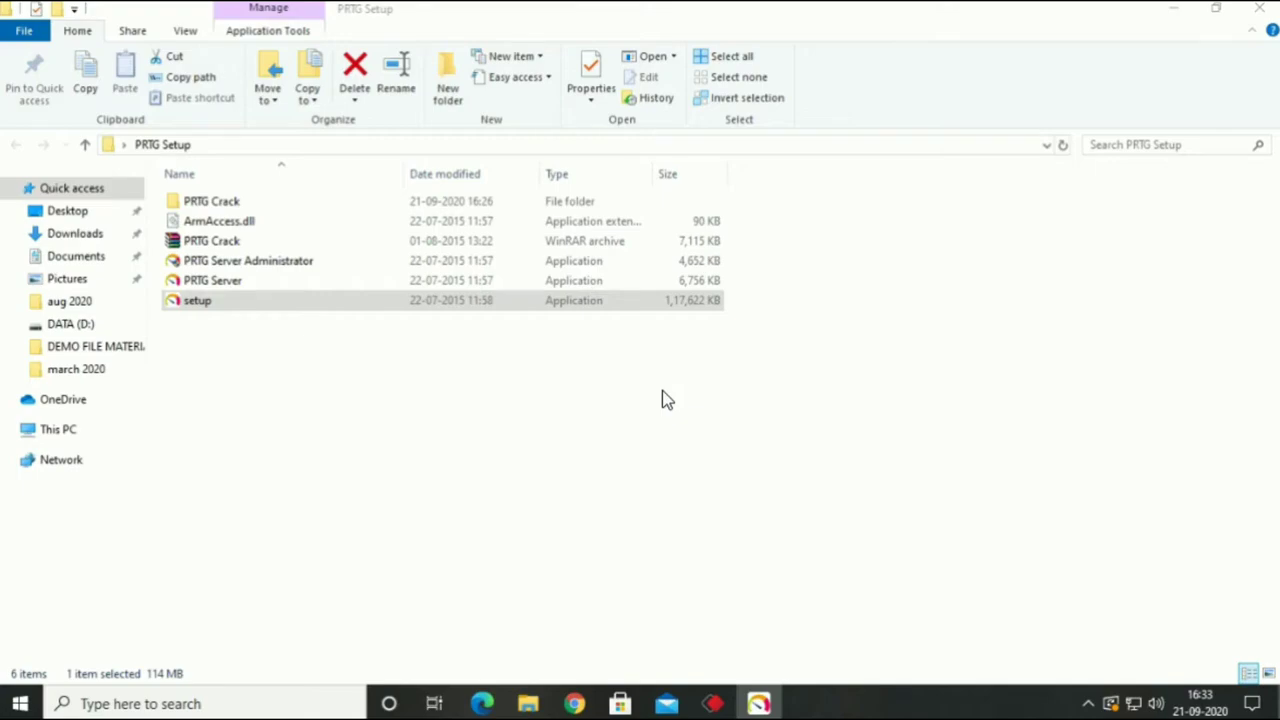
click(752, 505)
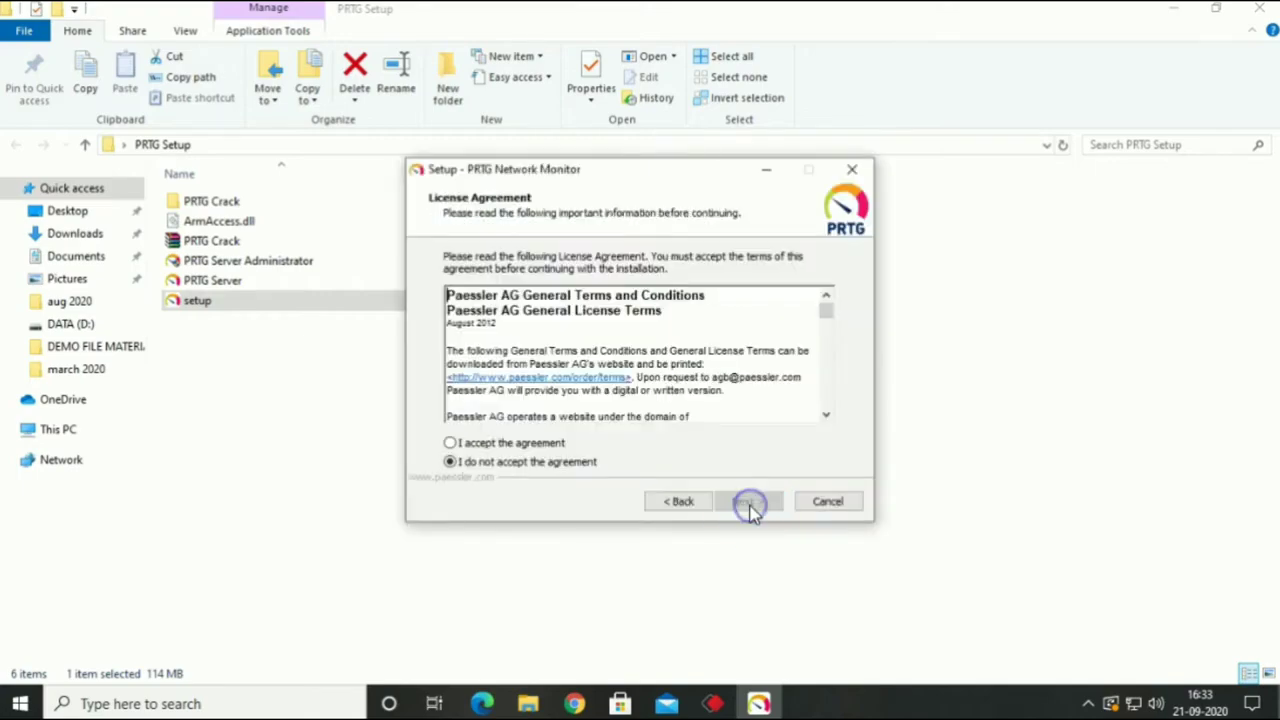
click(543, 443)
click(742, 503)
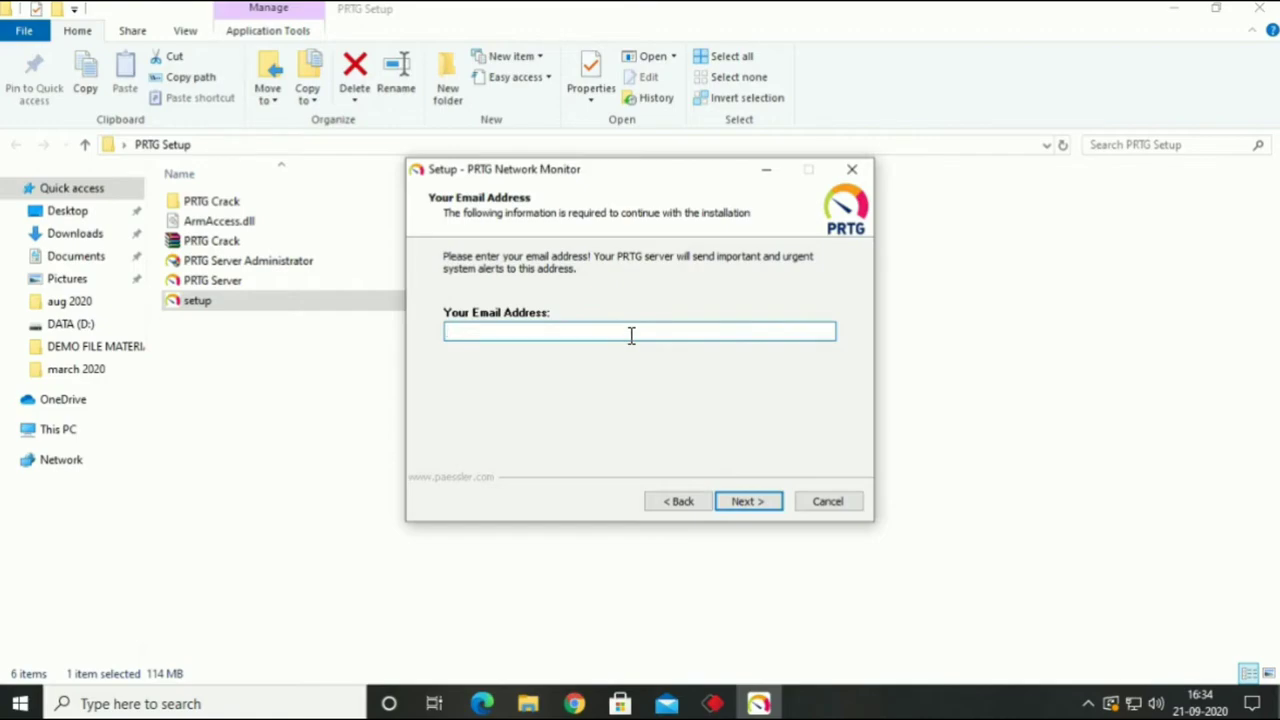
- Enter the e-mail address for server alerts in the PRTG setup and continue
click(631, 336)
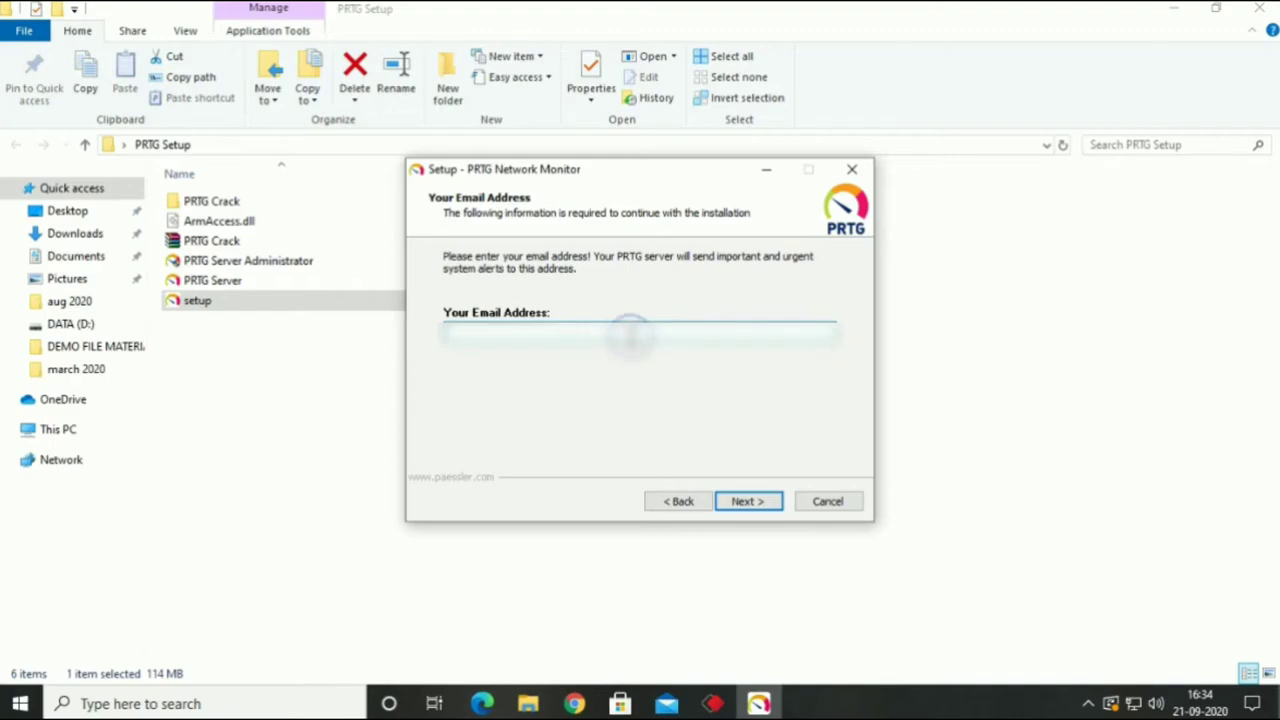
key(ctrl+v)
click(748, 501)
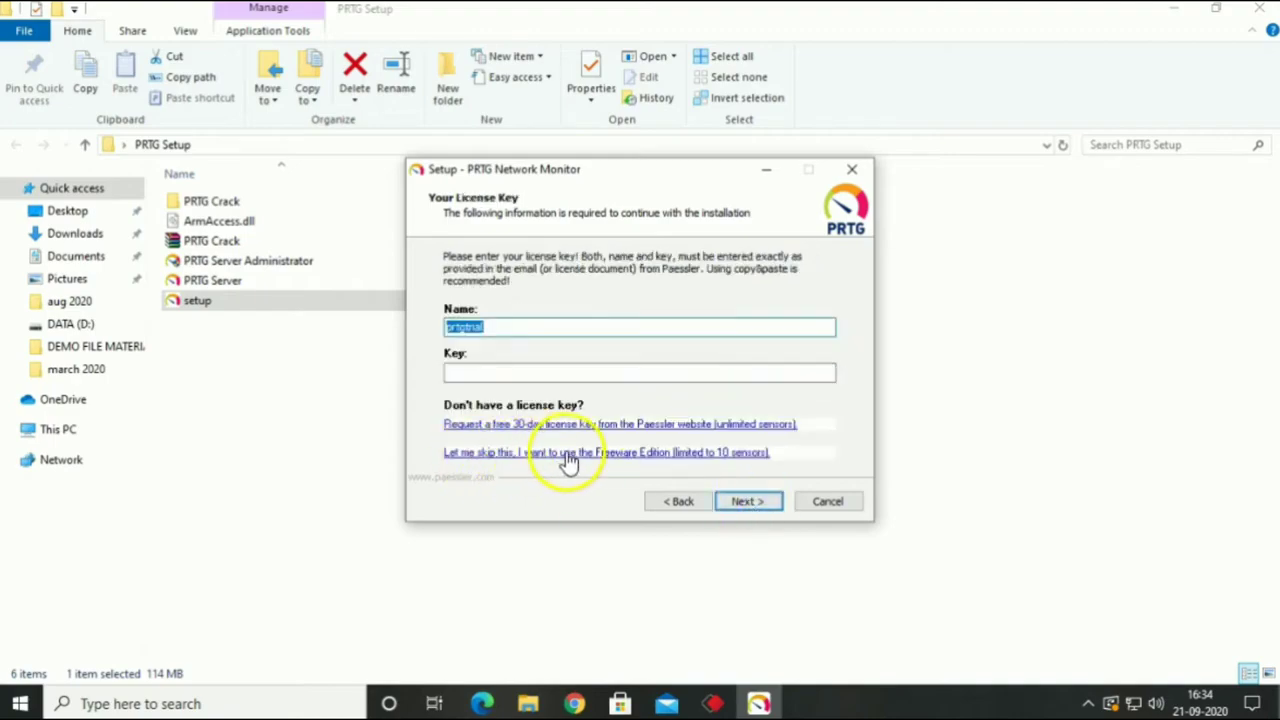
- Skip the license key to use the Freeware Edition and install into C:\Program Files (x86)\PRTG Network Monitor
click(737, 462)
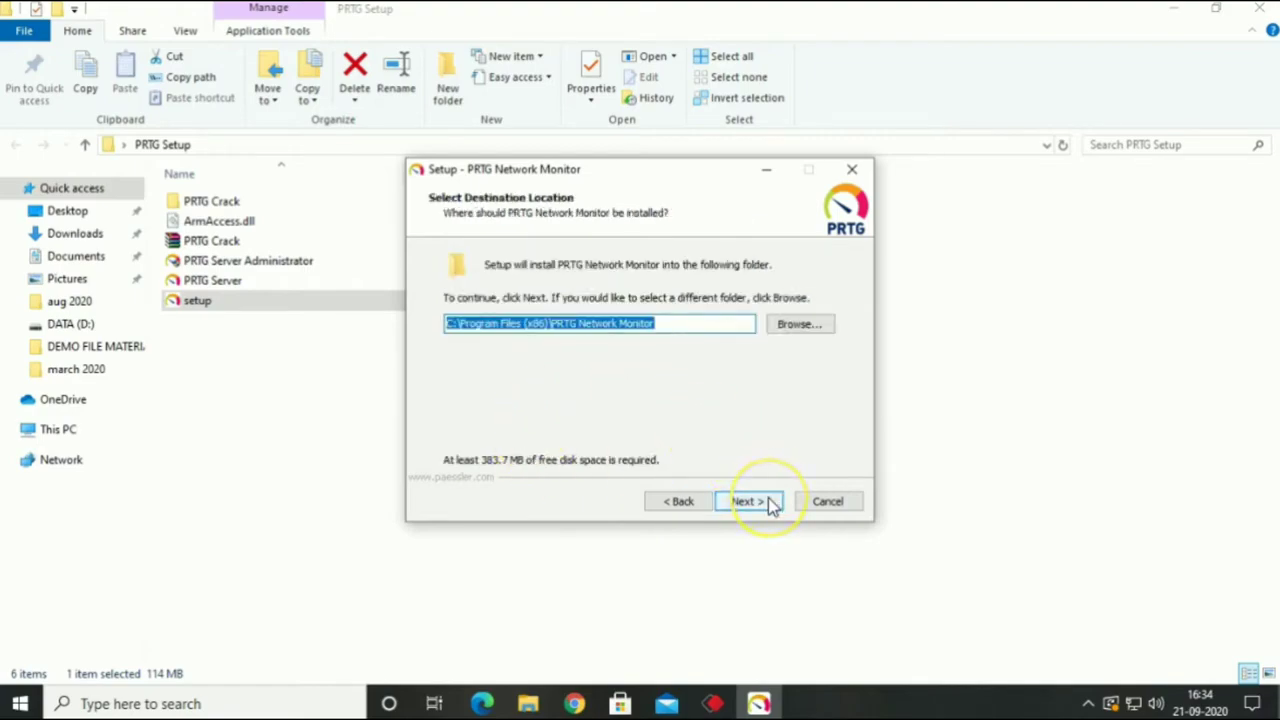
click(748, 501)
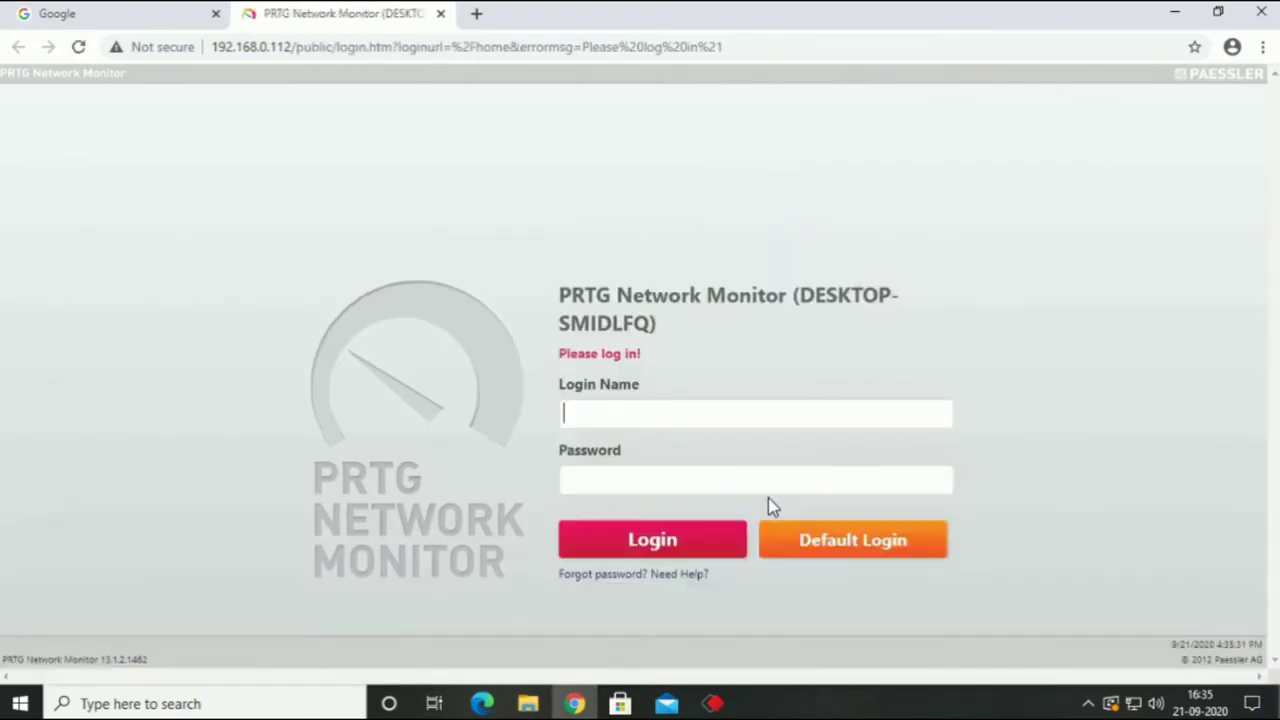
- Log in to the PRTG web interface with the default login, without saving the password, and skip the Configuration Guru
click(808, 532)
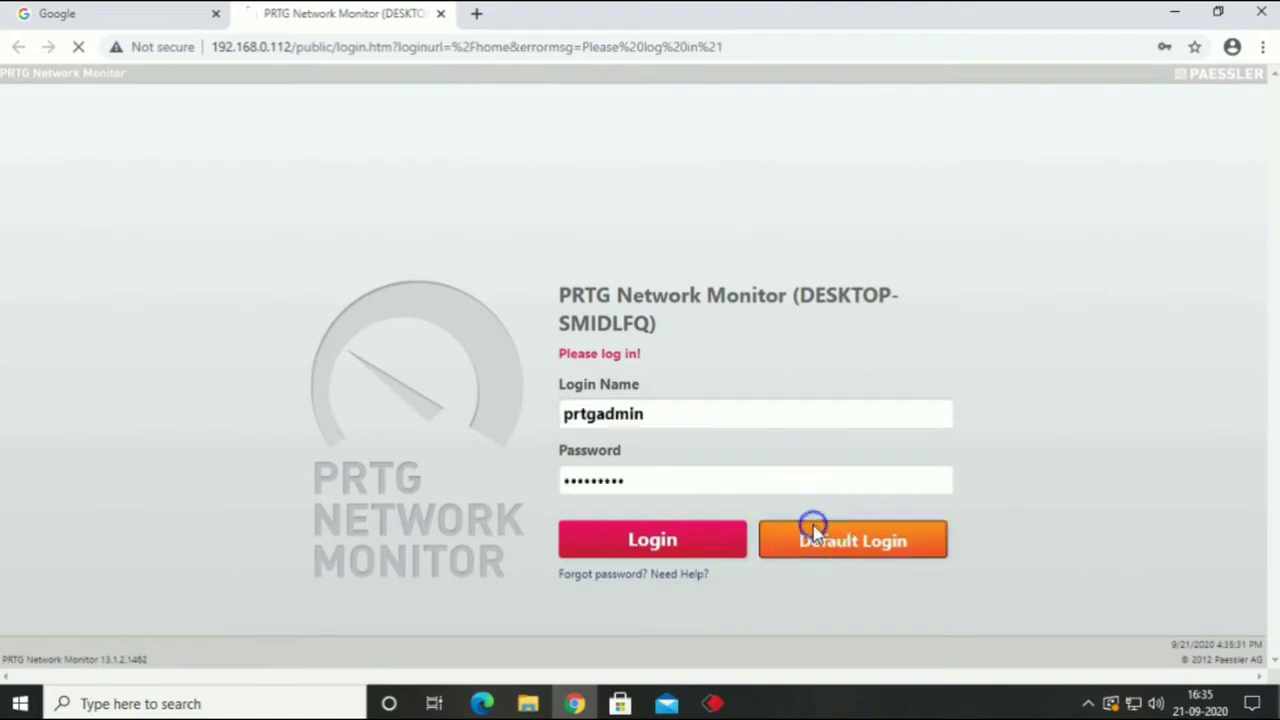
click(713, 543)
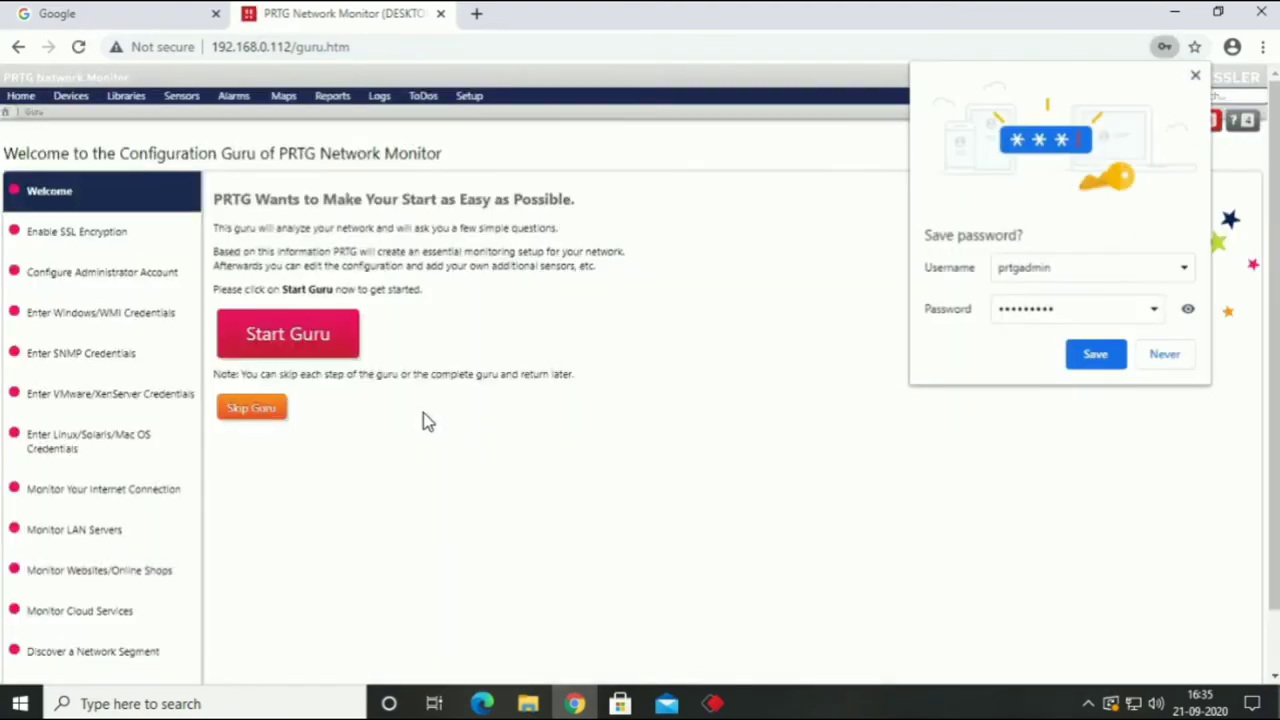
click(262, 409)
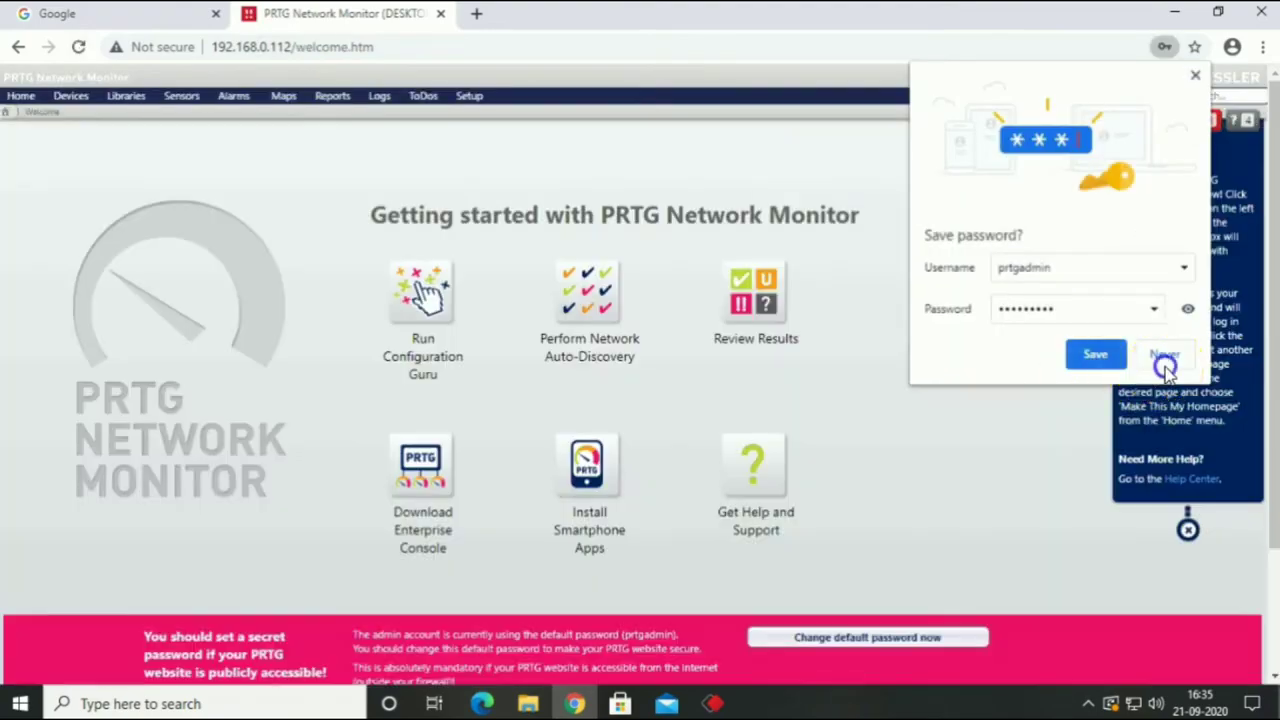
click(1165, 360)
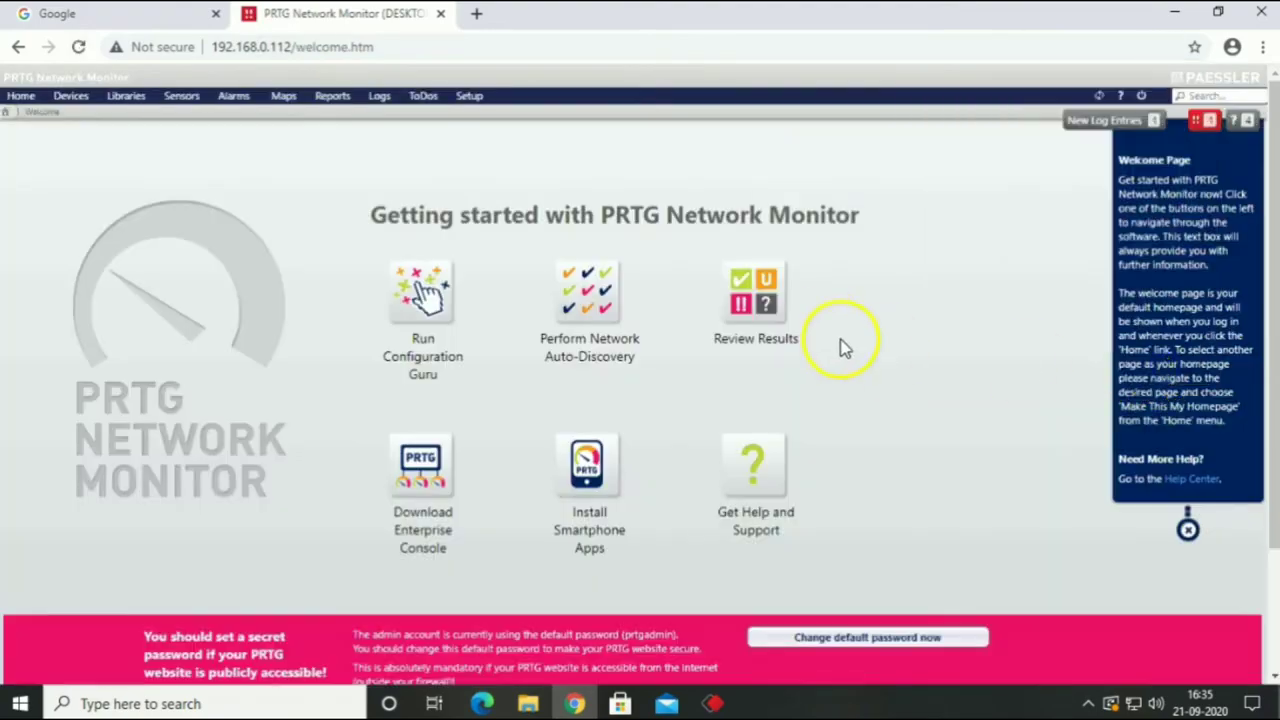
- Add a device named Main with IPv4 address 10.2.0.9 to 1st group, using manual sensor management
click(748, 308)
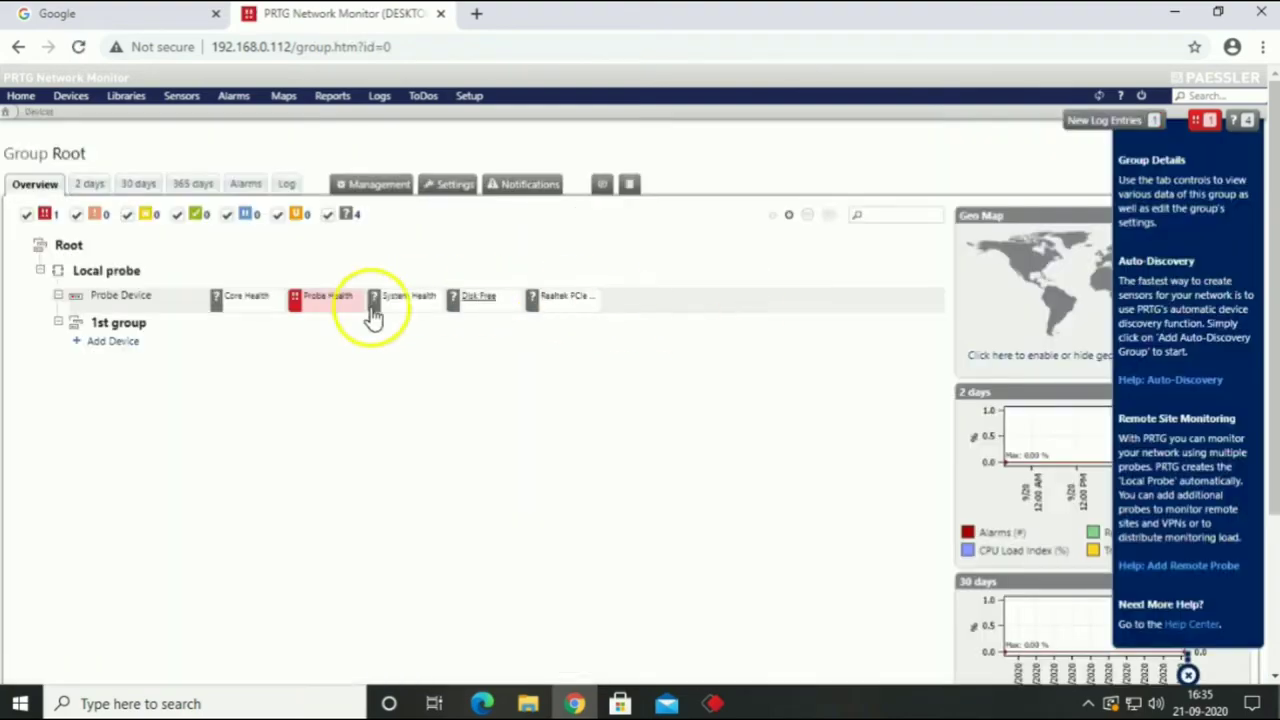
click(122, 341)
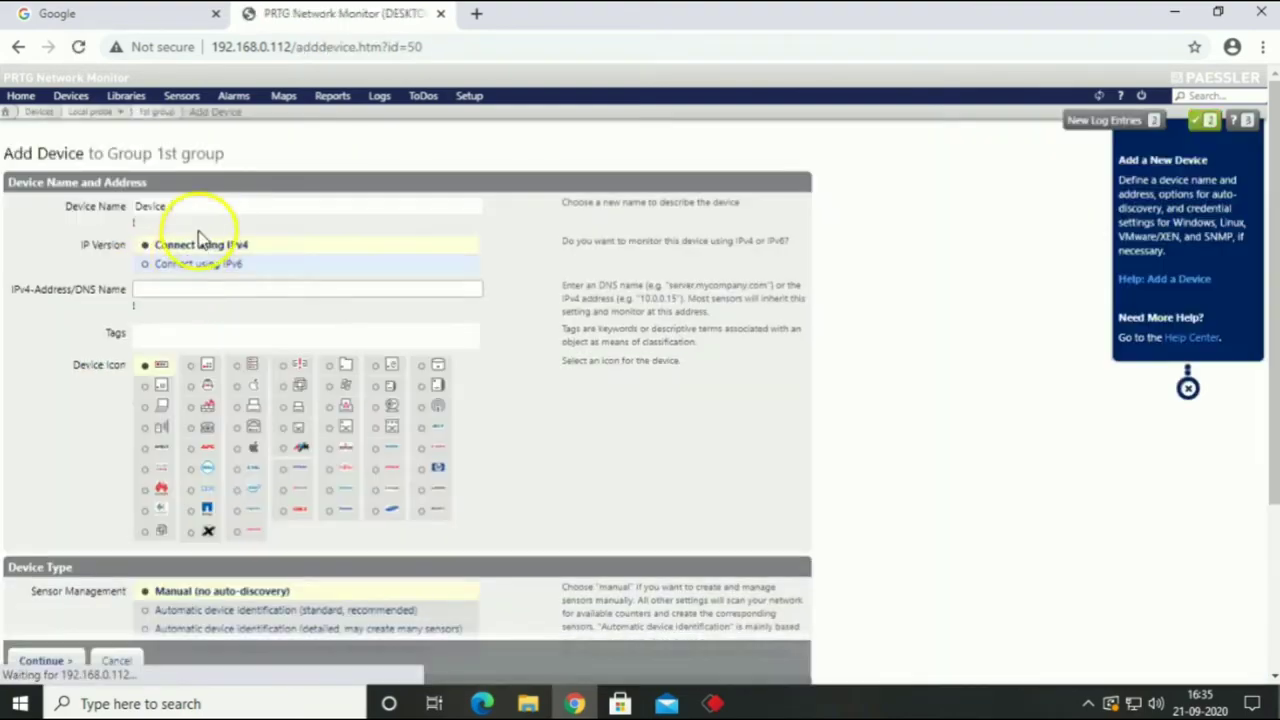
click(116, 204)
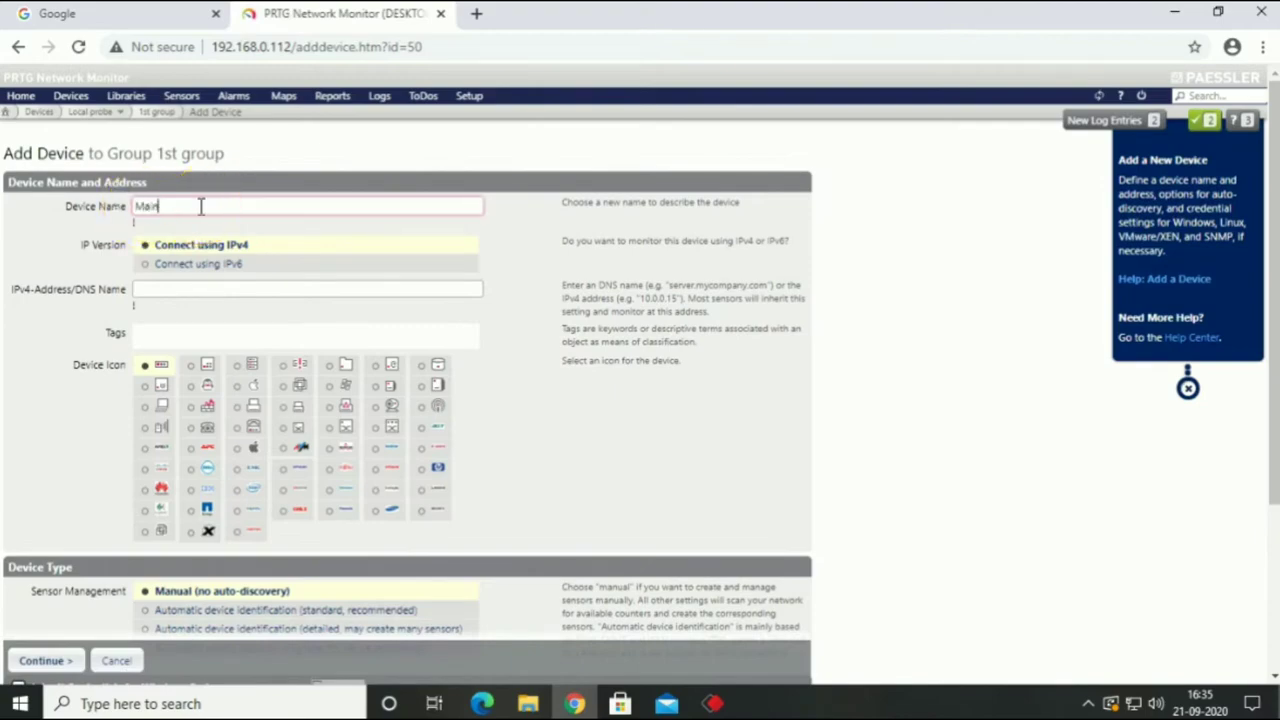
key(Tab)
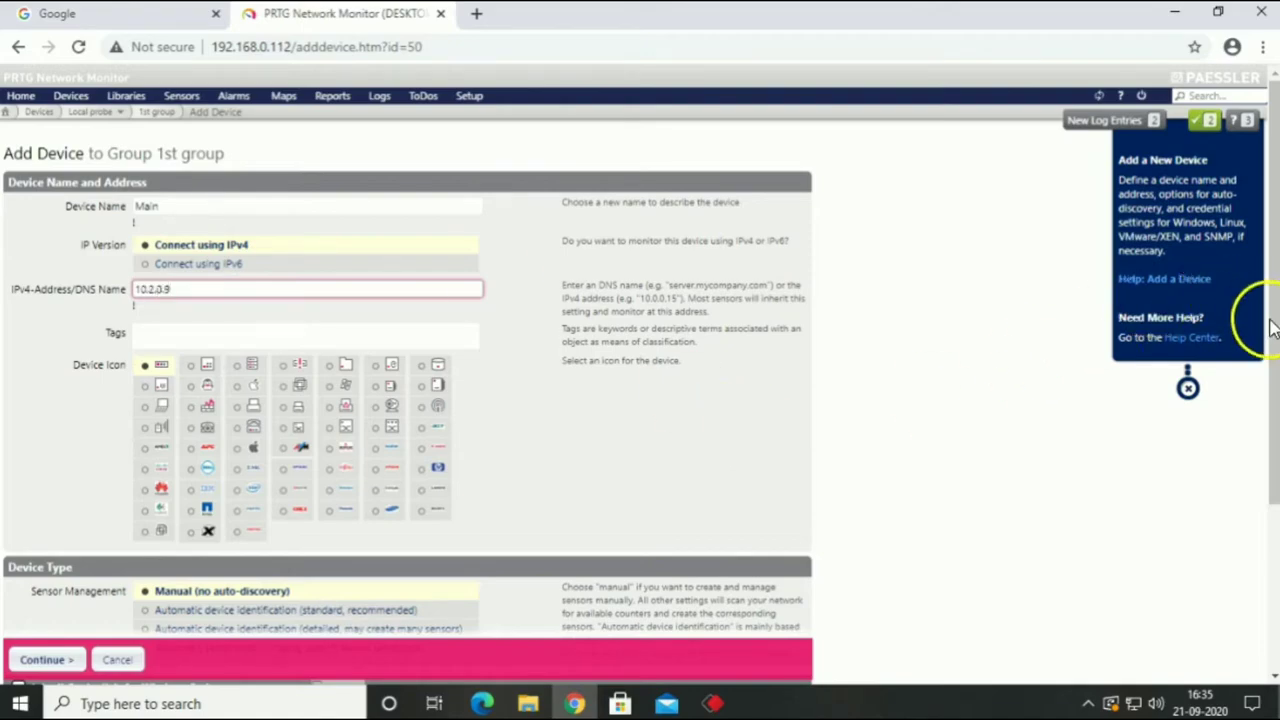
scroll(1270, 490, down, 3)
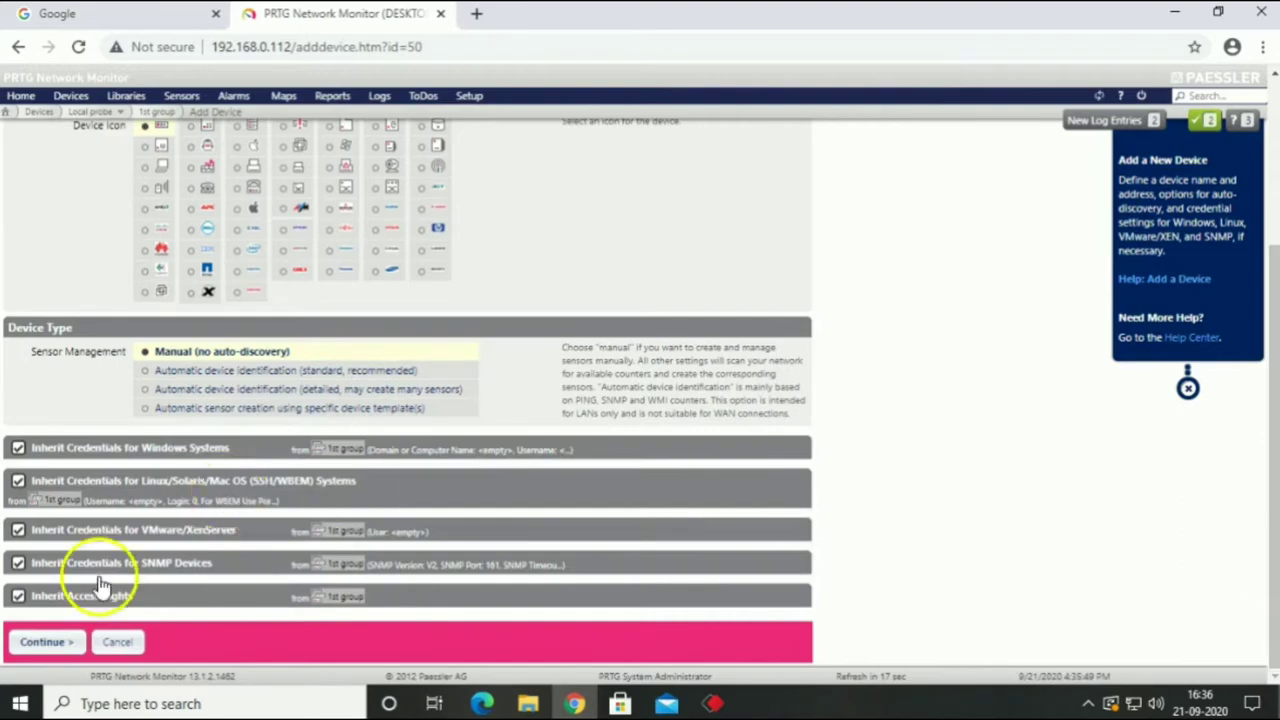
click(43, 638)
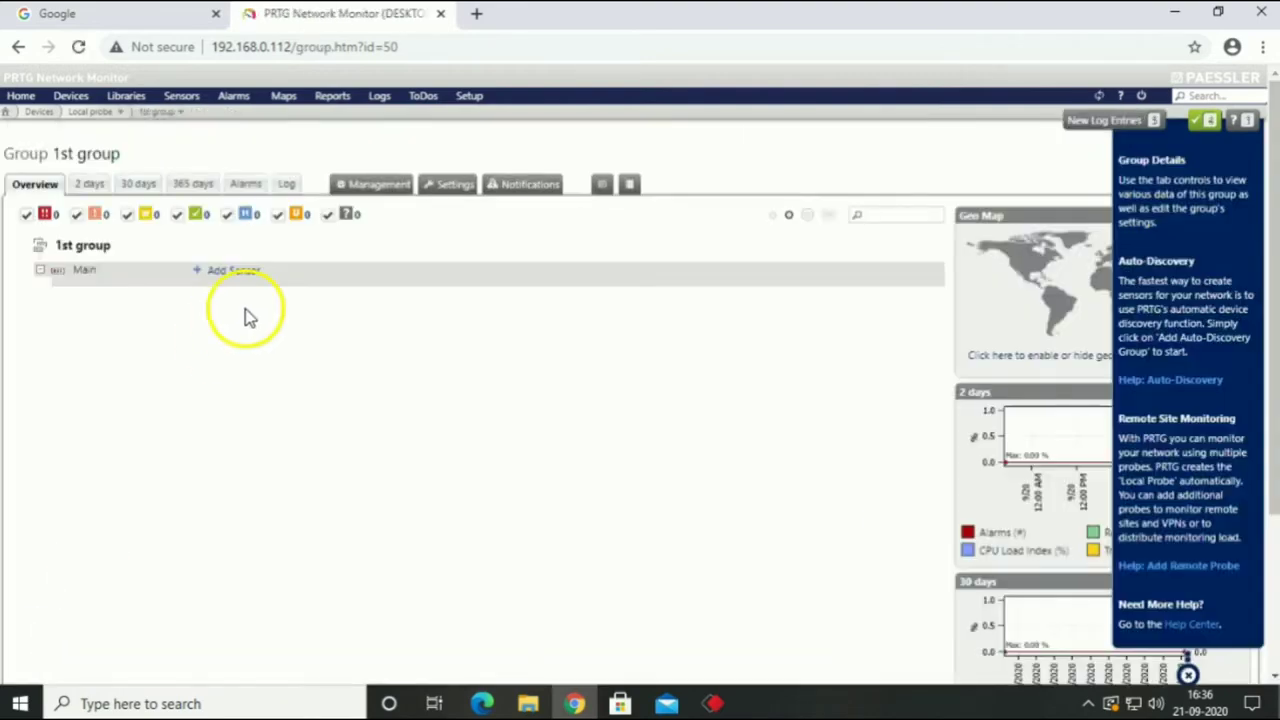
- Add an SNMP Traffic sensor from the Bandwidth/Traffic types to Main and select all connected and disconnected interfaces
click(241, 271)
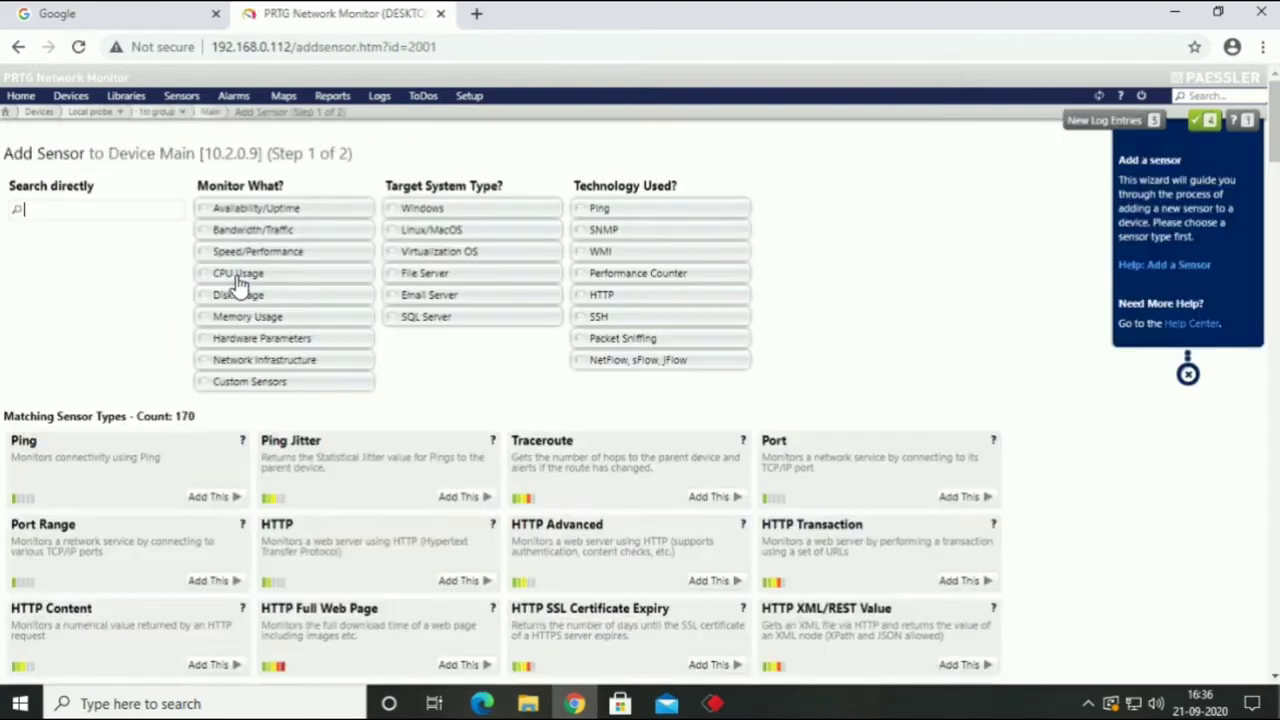
click(251, 229)
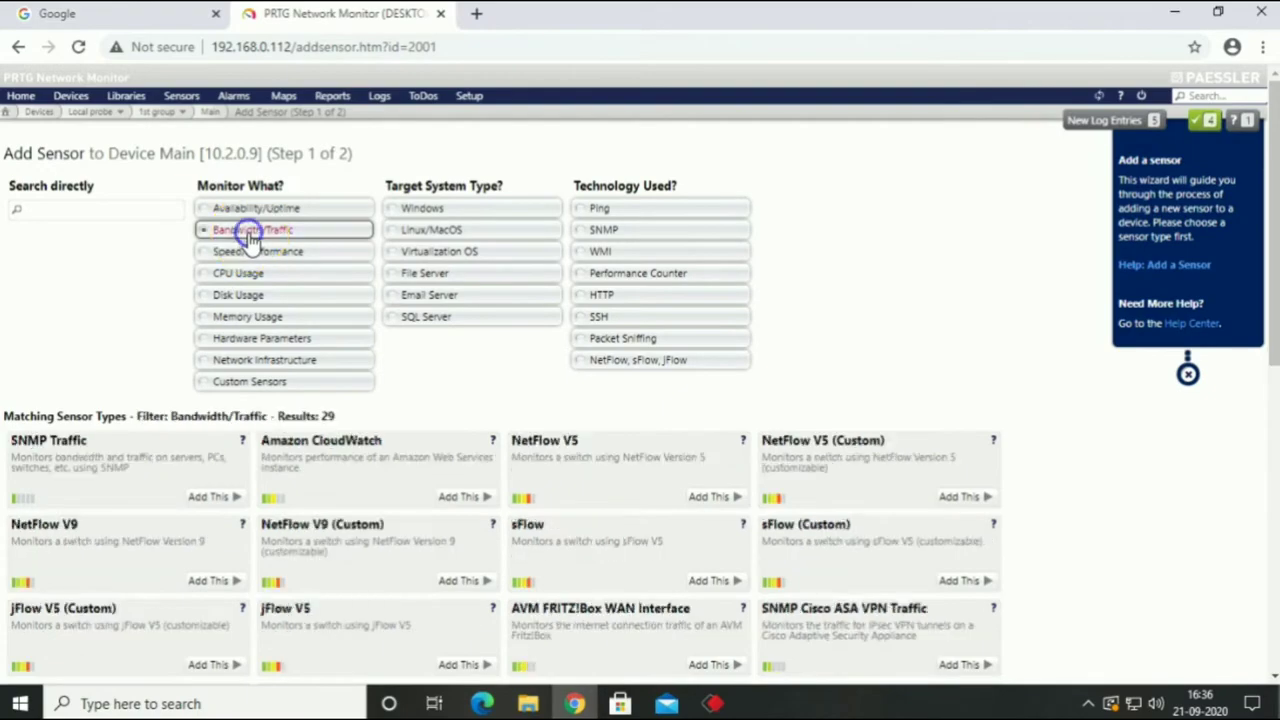
click(212, 496)
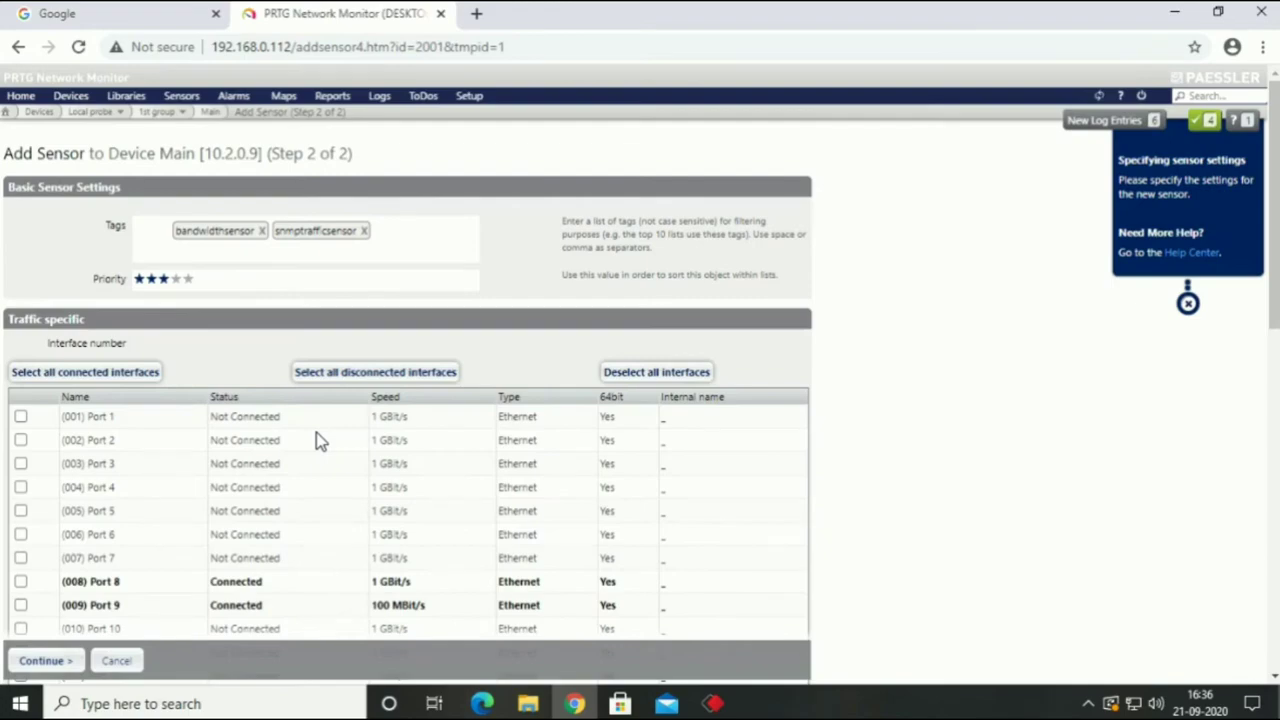
click(149, 371)
click(338, 372)
- Enable all additional channels for the traffic sensor: errors, discards, unicast, non-unicast, multicast and broadcast packets, and unknown protocols
drag(1273, 330, 1273, 570)
click(143, 421)
click(143, 439)
click(143, 458)
click(143, 477)
click(144, 514)
click(143, 533)
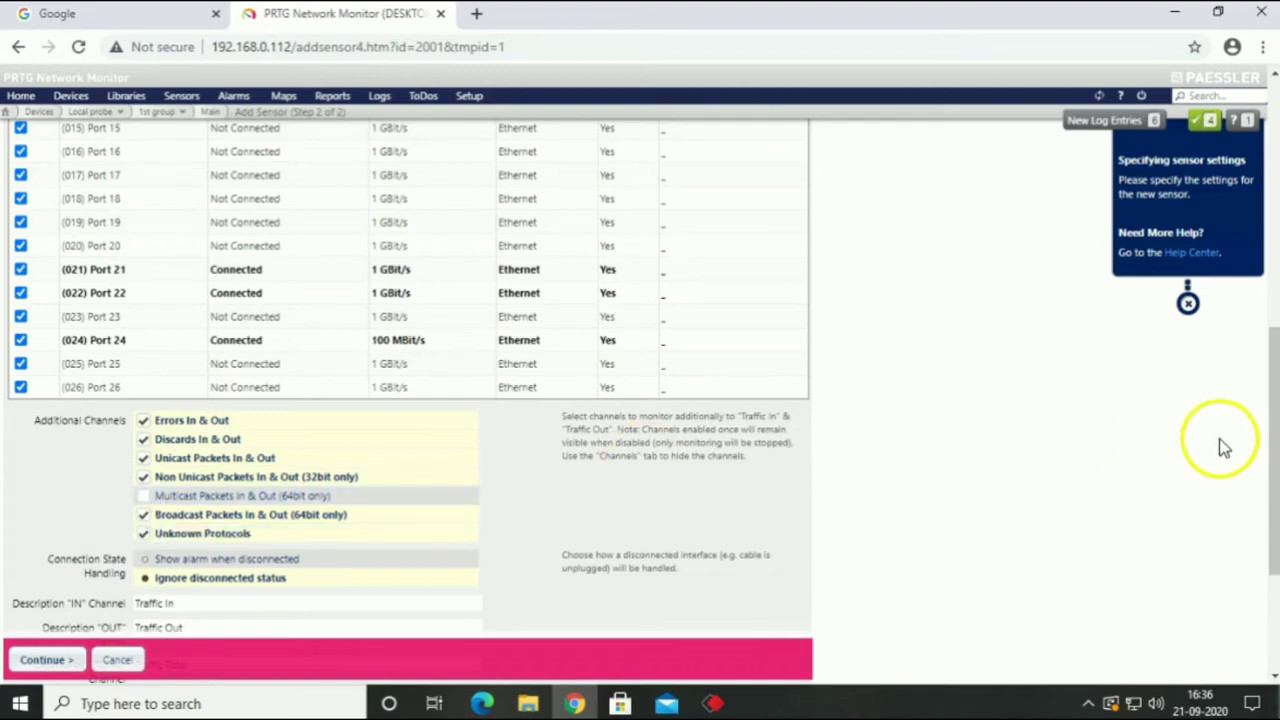
drag(1268, 446, 1274, 472)
scroll(371, 406, down, 1)
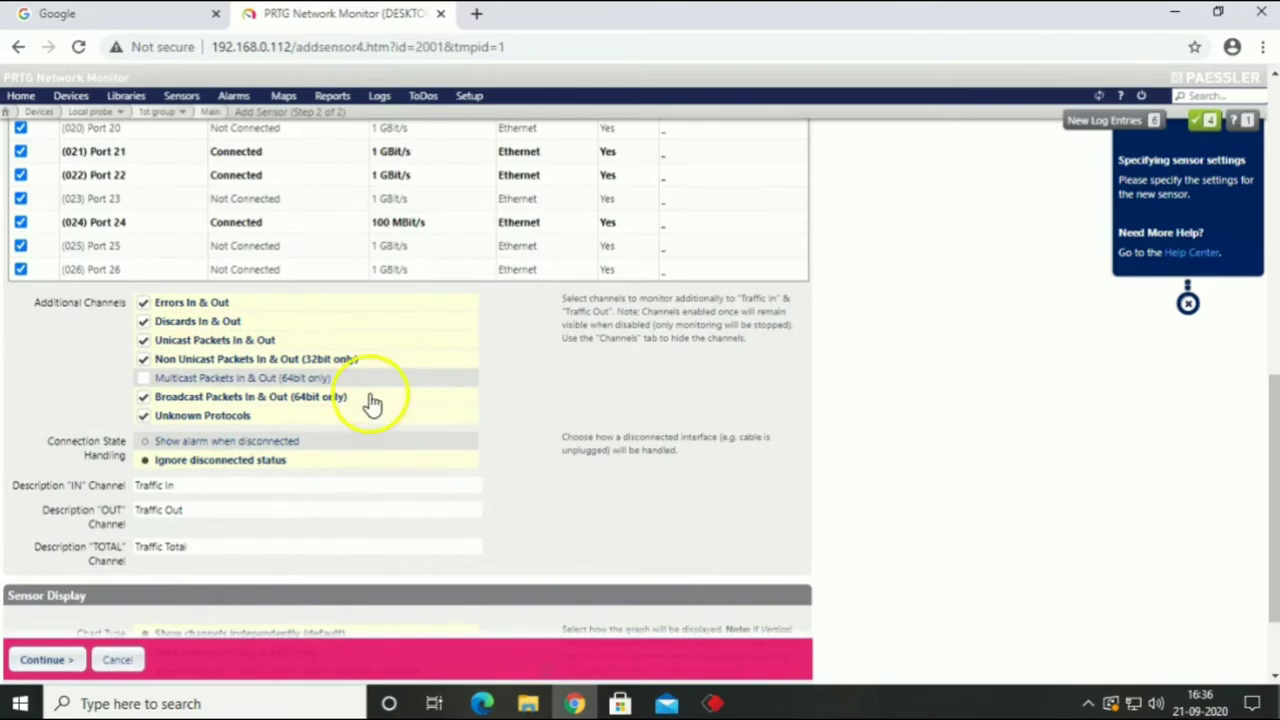
click(143, 379)
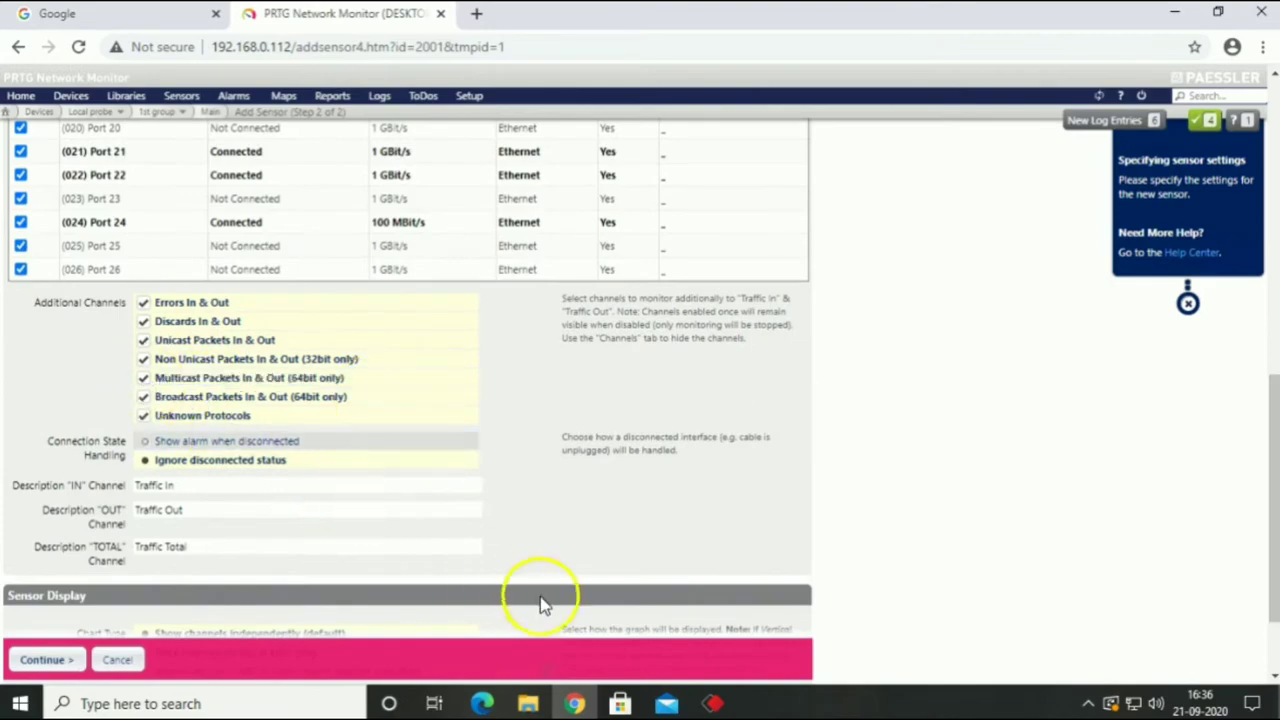
- Turn off scanning interval inheritance, set the interval to 60 seconds and create the sensors
drag(1270, 465, 1274, 580)
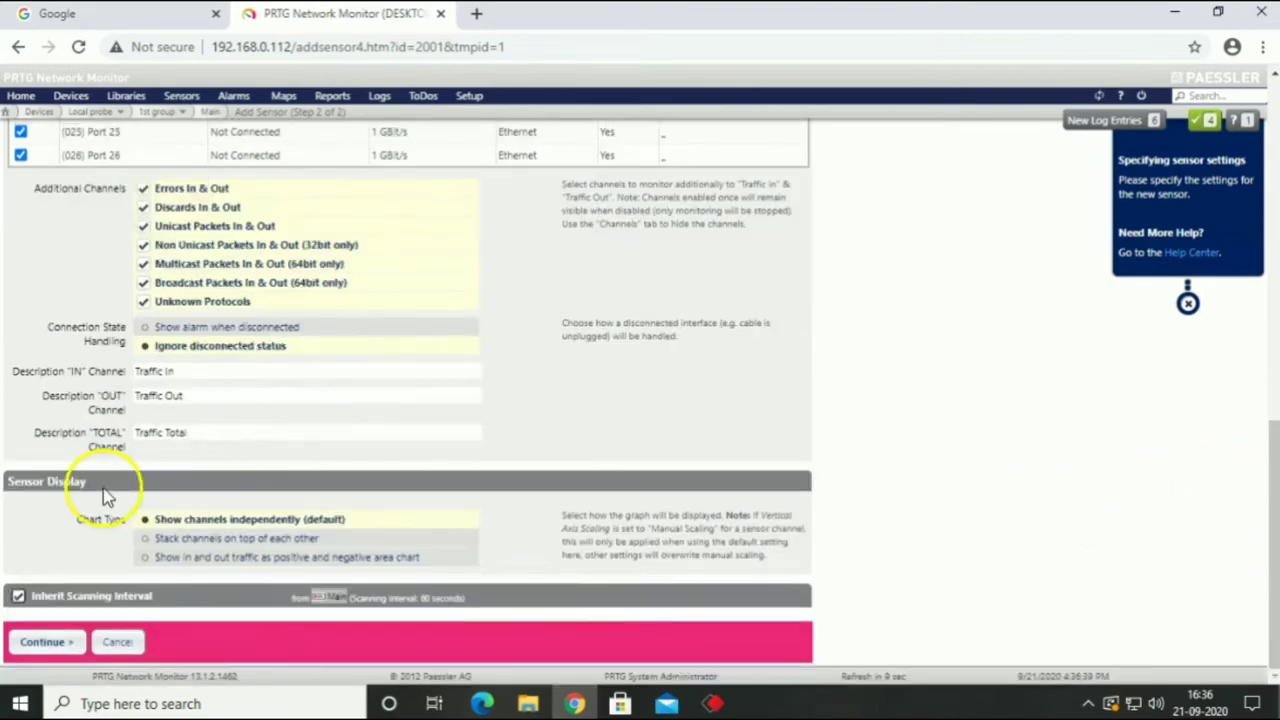
click(187, 600)
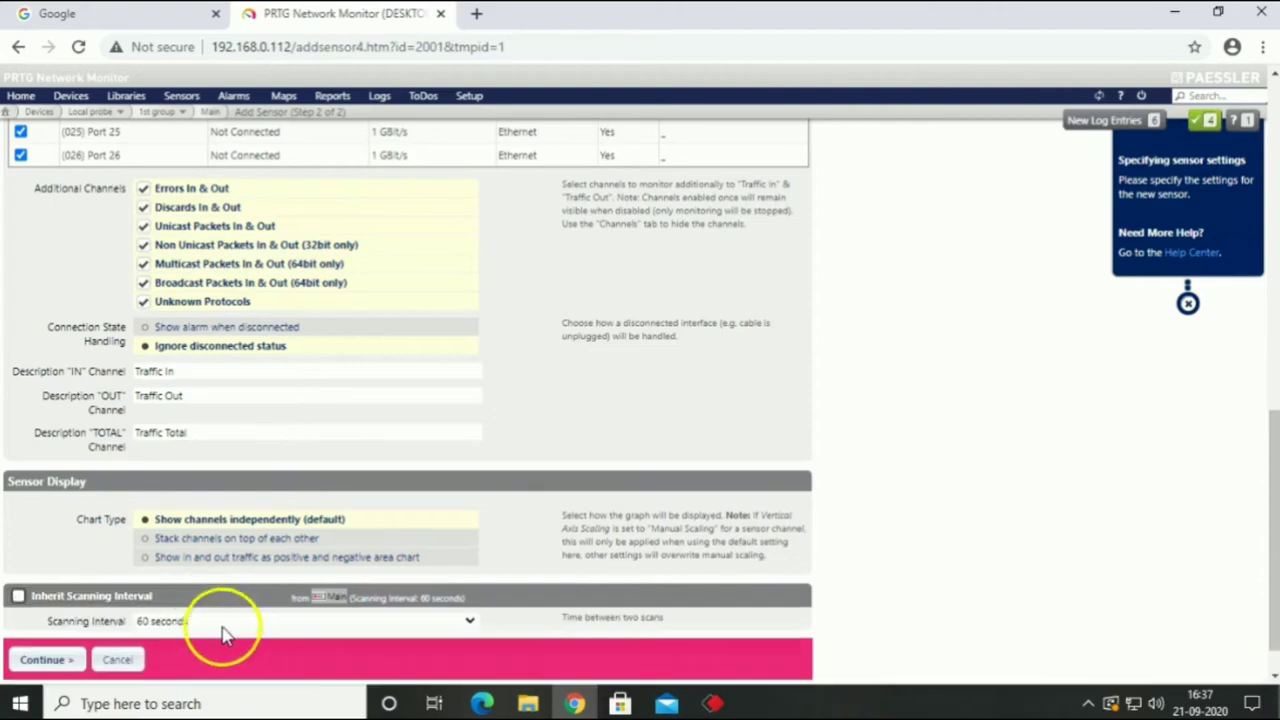
click(183, 622)
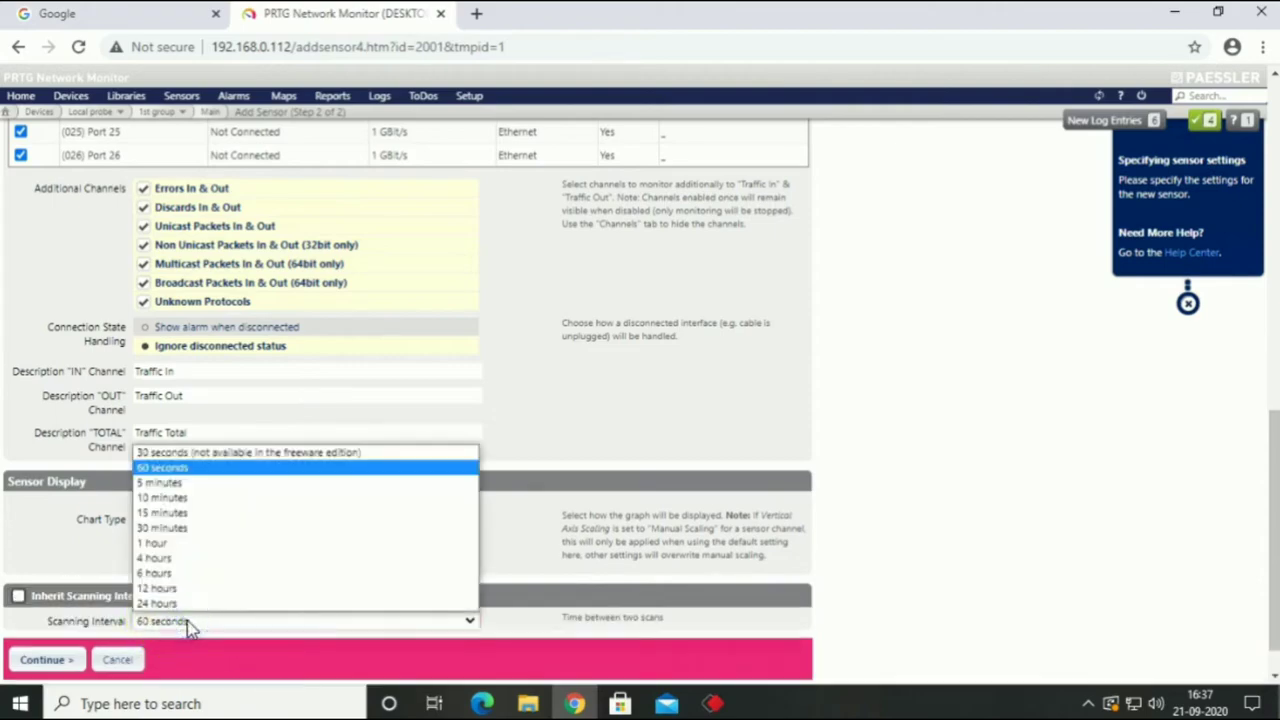
click(175, 468)
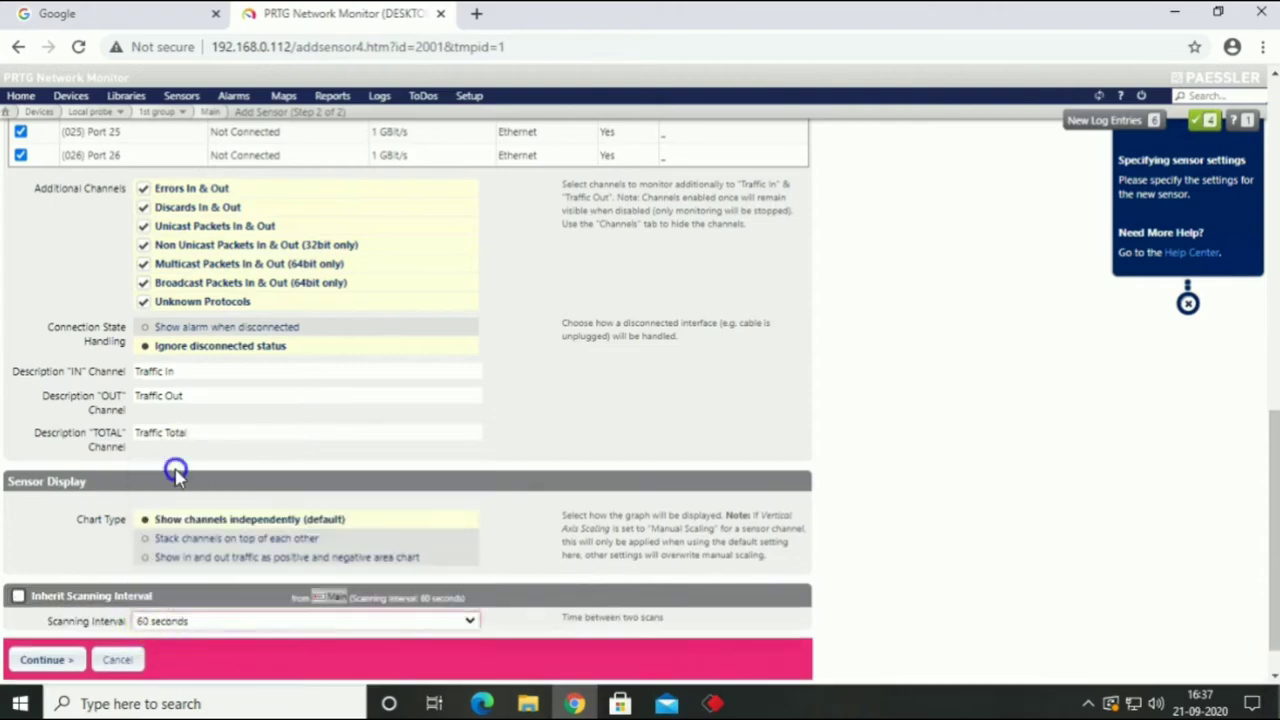
click(43, 660)
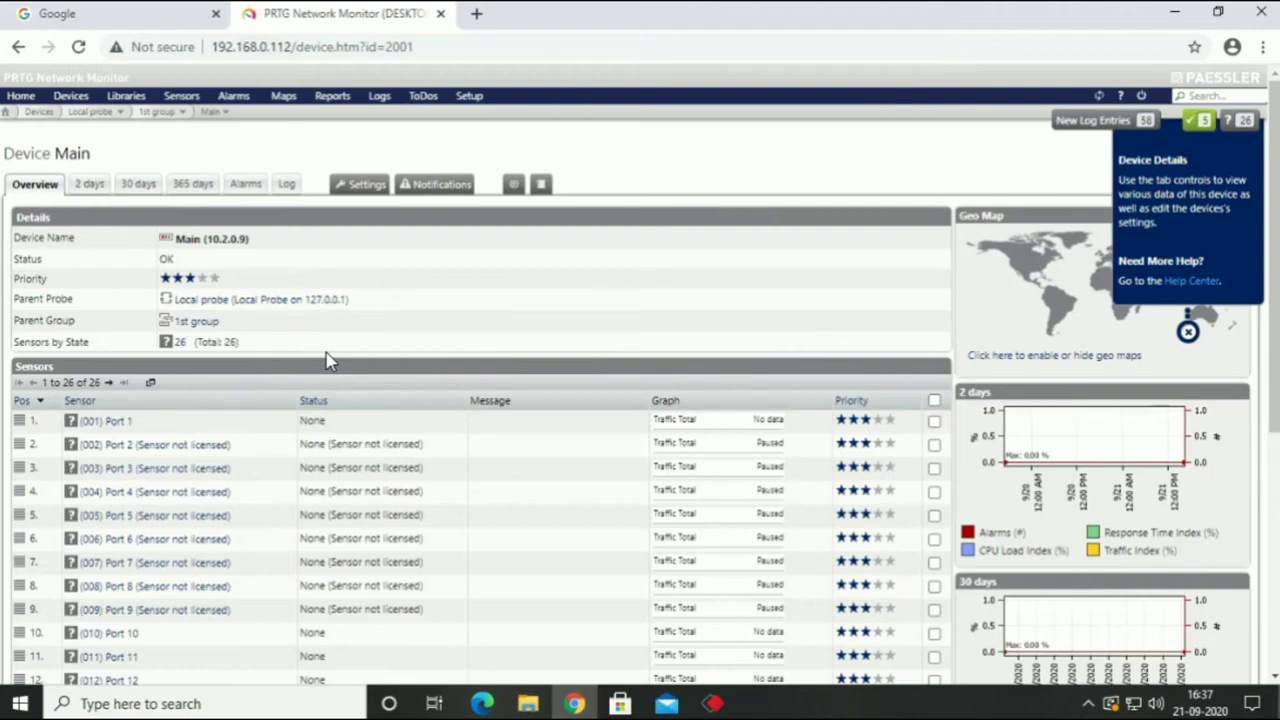
- Open the overview of 1st group to check the sensor states of Main
click(160, 111)
click(172, 150)
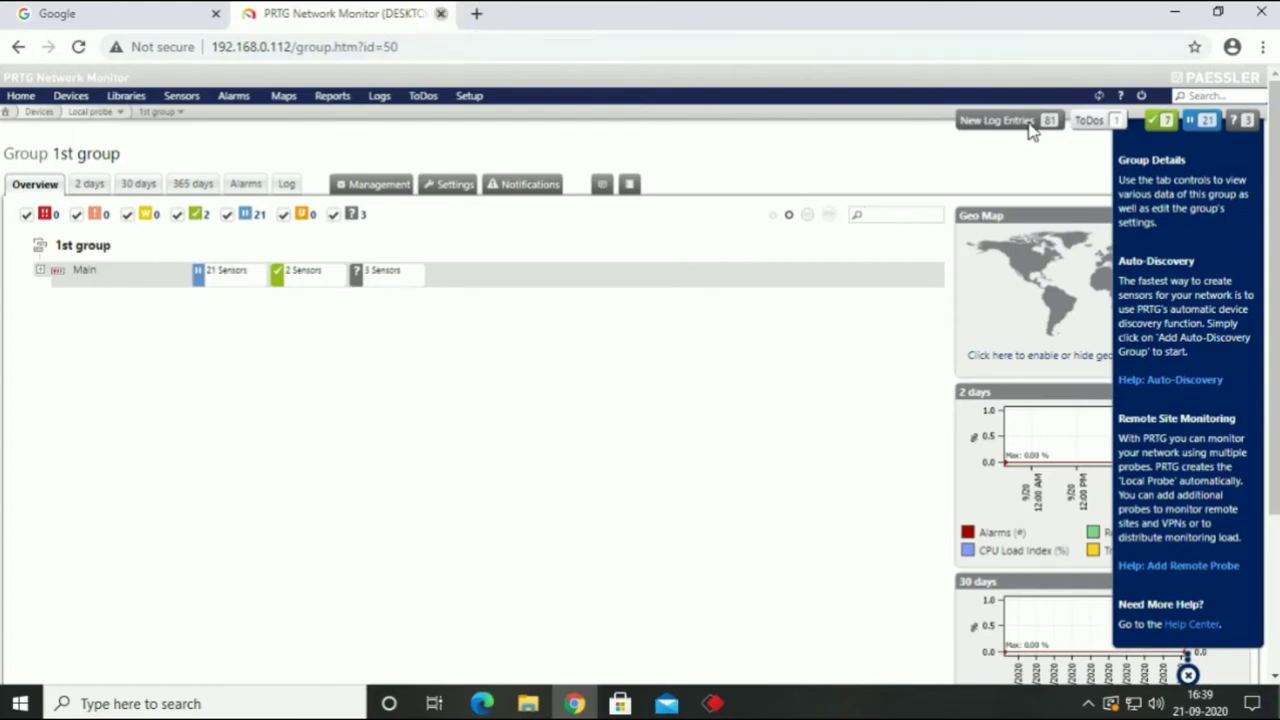
- Close the PRTG web page and minimize the browser to return to the PRTG Setup folder
click(441, 13)
click(1175, 12)
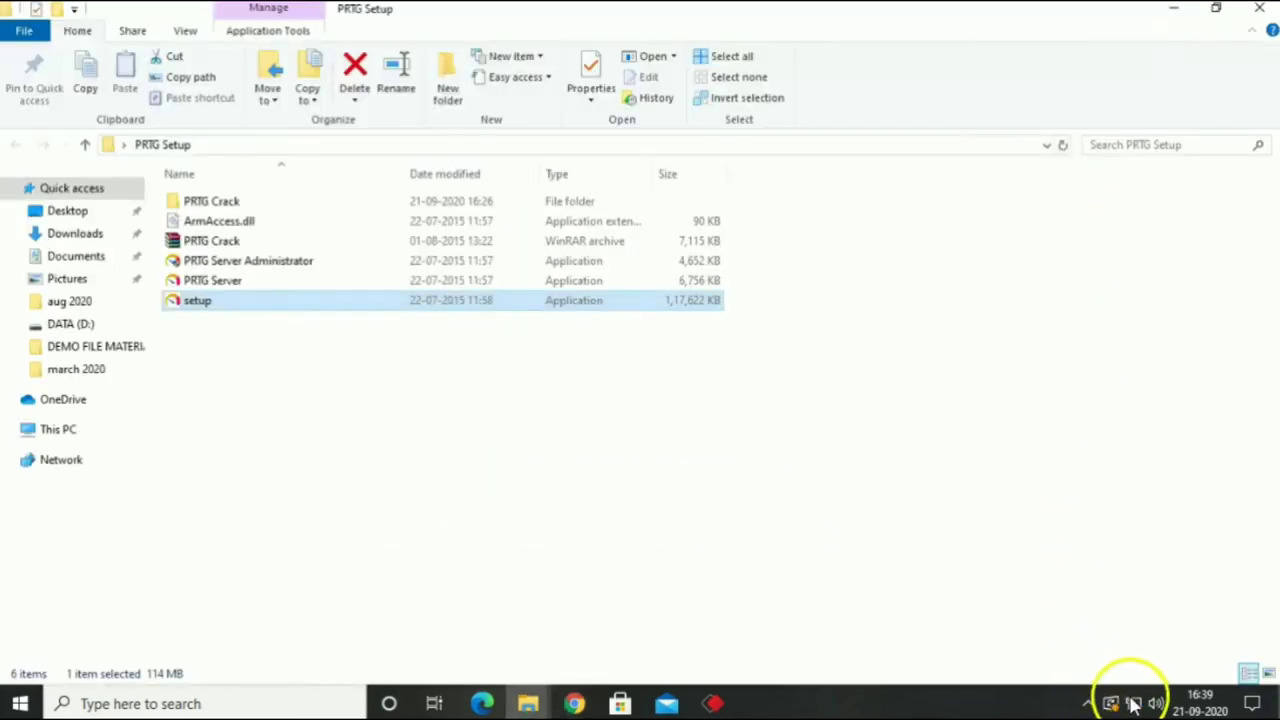
click(1088, 702)
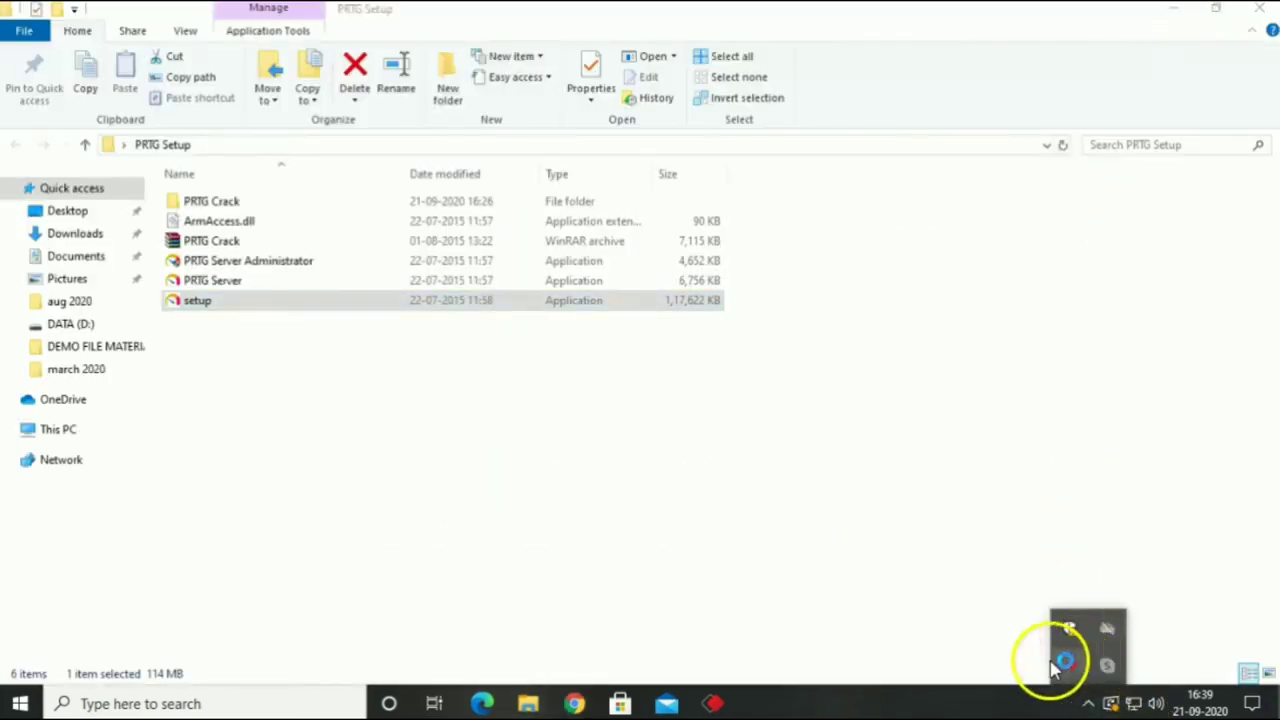
click(975, 652)
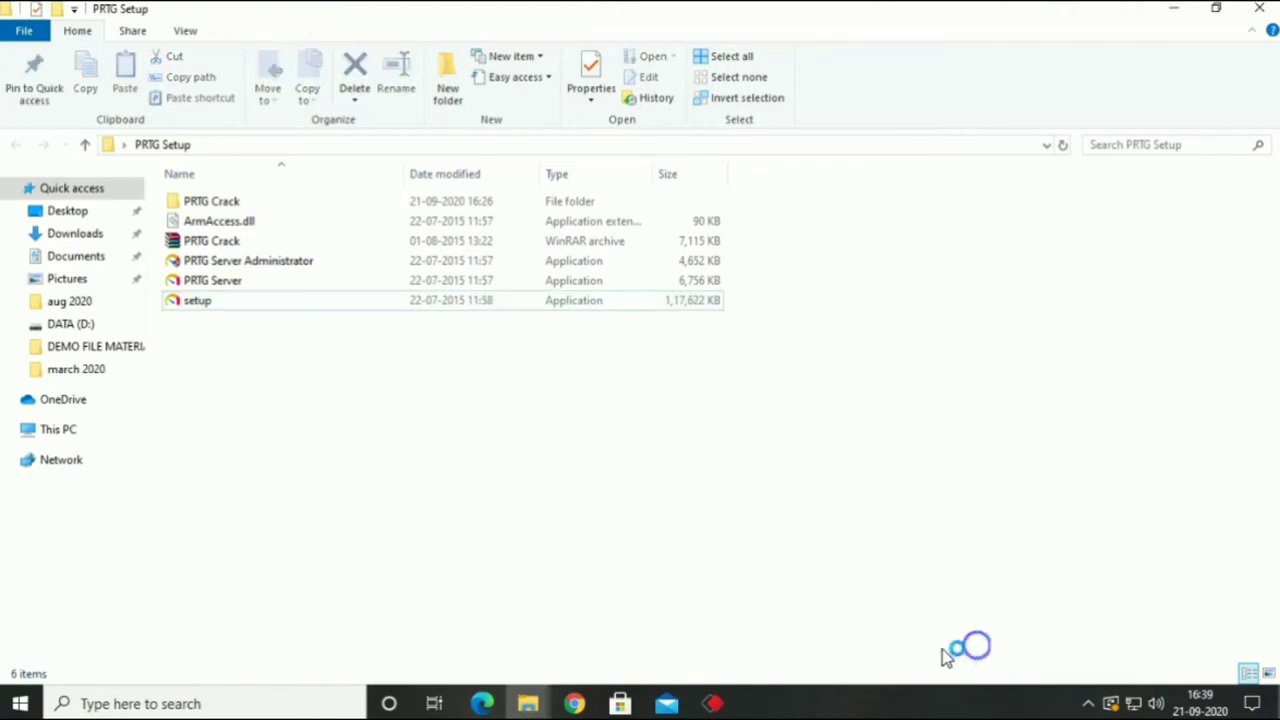
- Open the Windows Services console from Task Manager's list of services
right_click(789, 697)
click(835, 599)
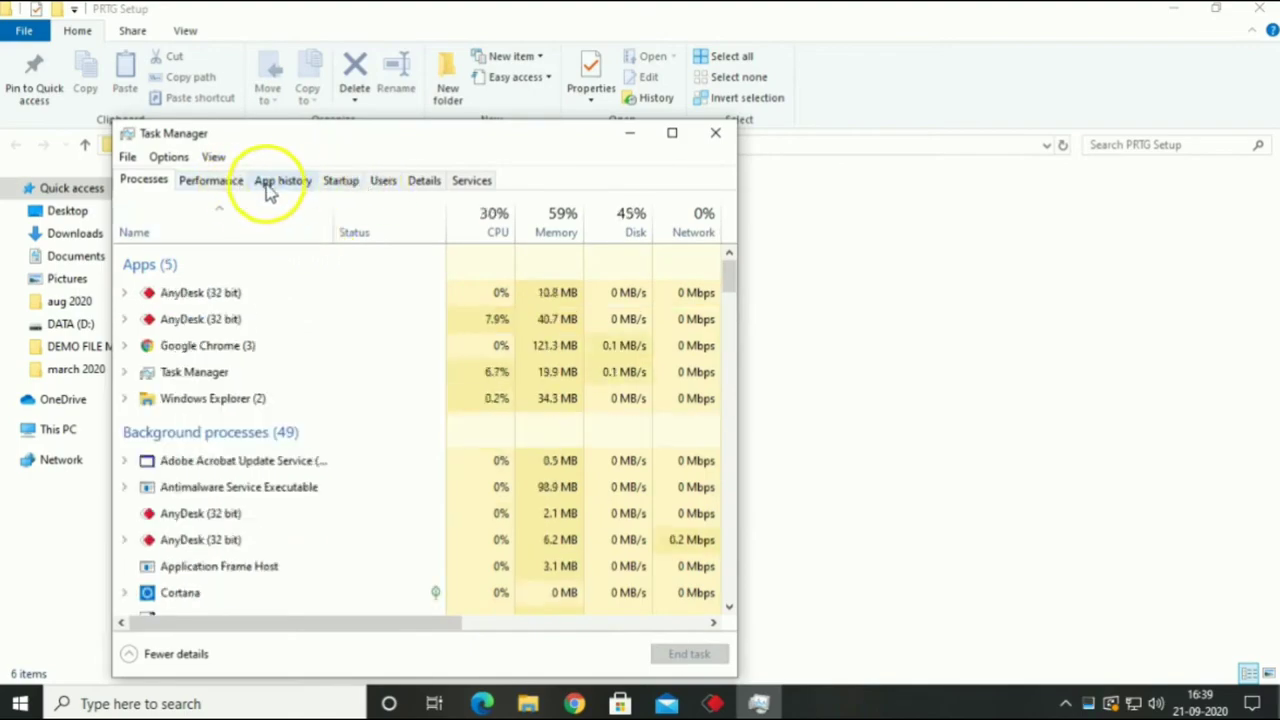
click(468, 181)
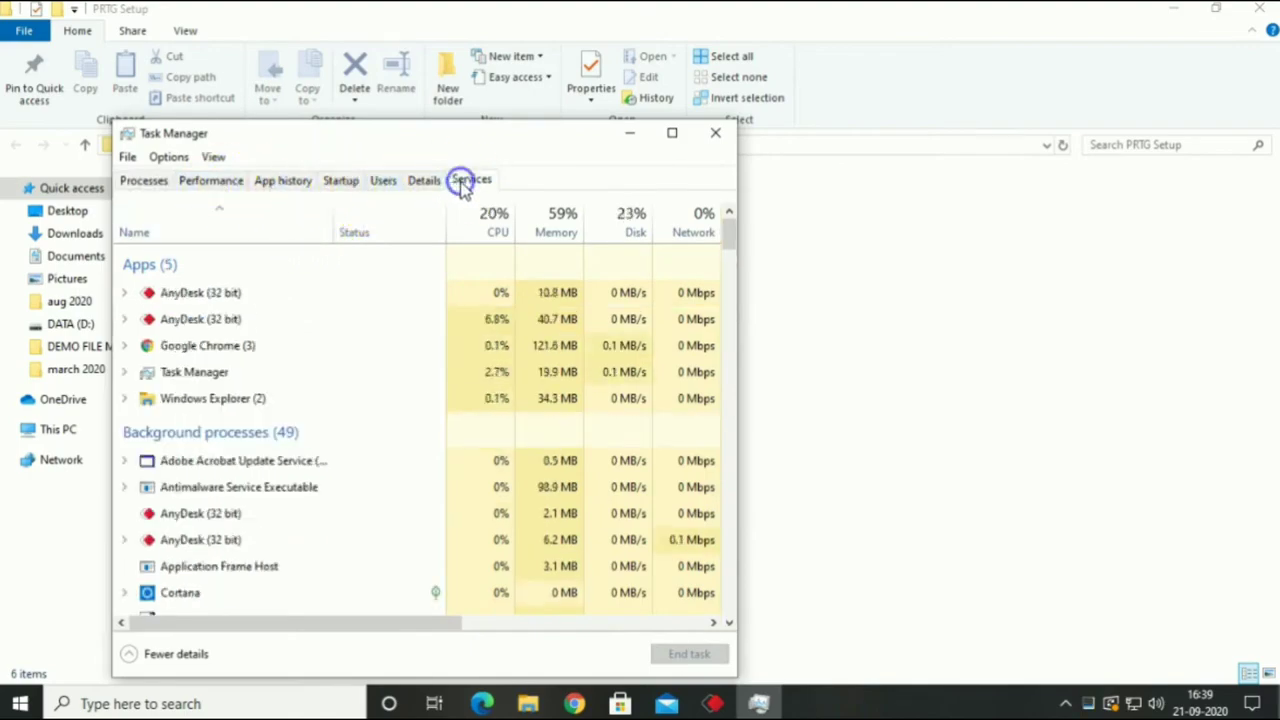
click(299, 660)
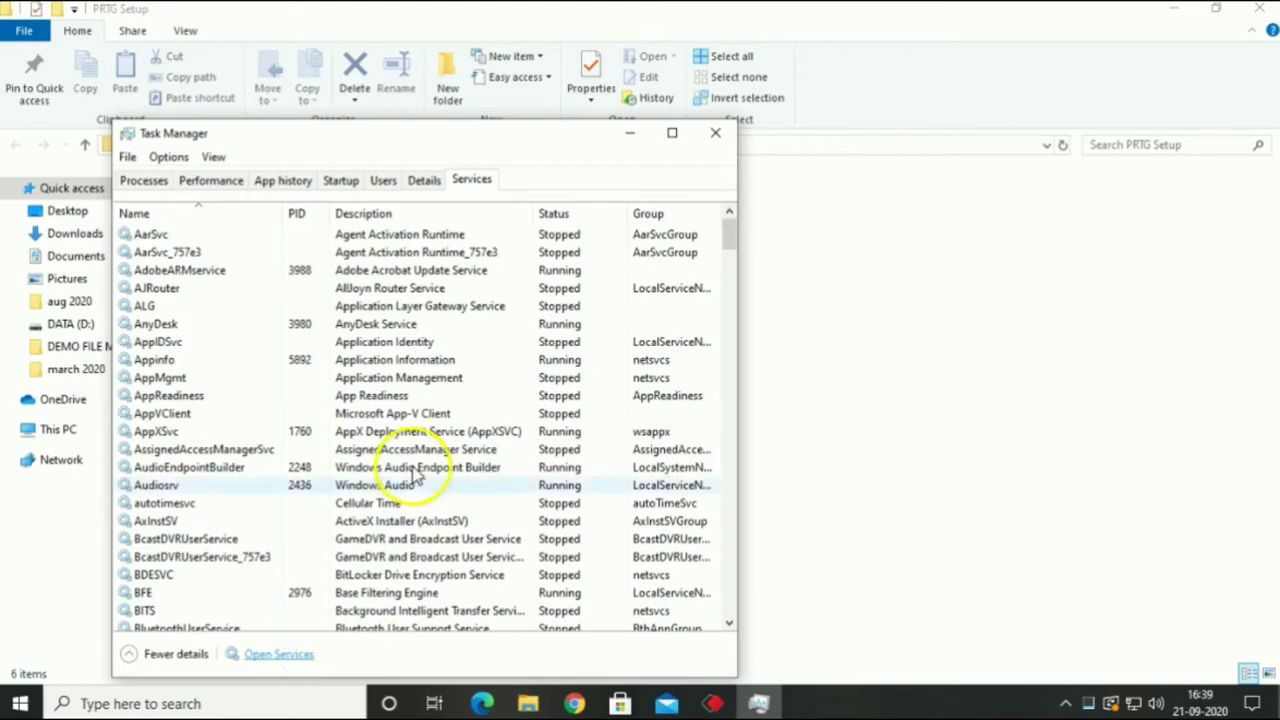
- Look for the PRTG services among the entries starting with P in Task Manager's service list
click(349, 414)
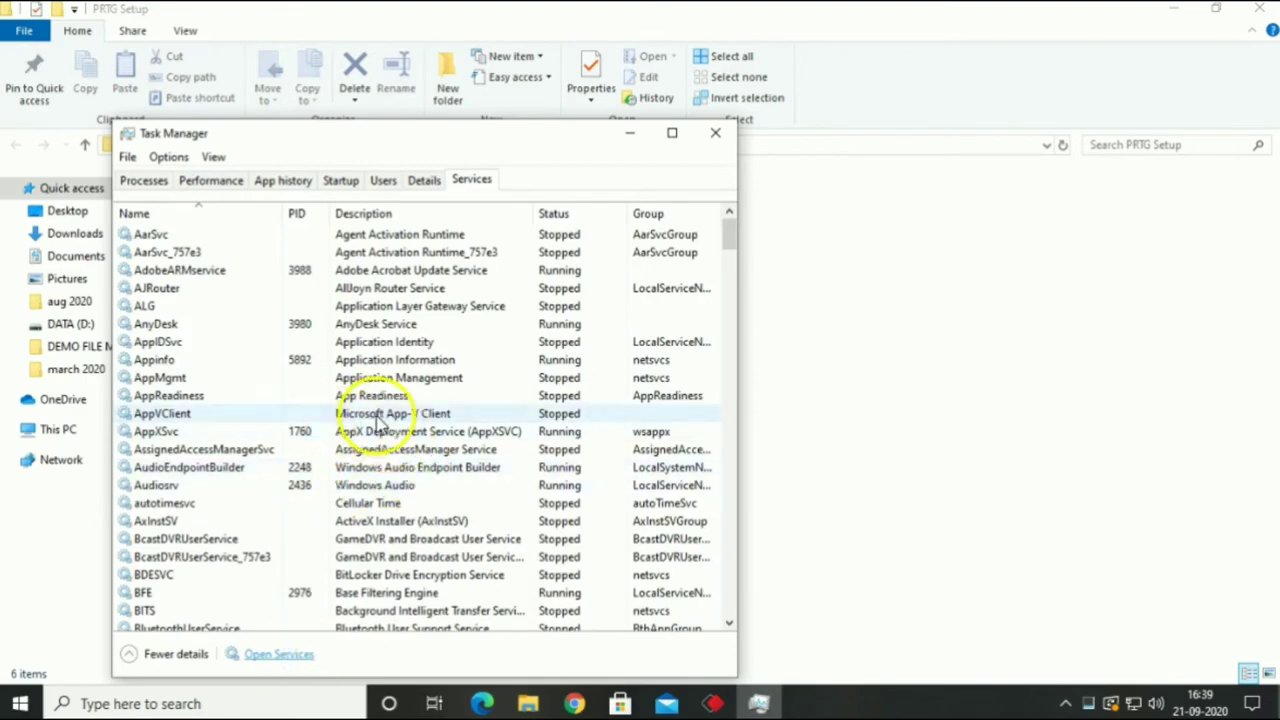
text(pc)
key(p)
key(p)
key(p)
key(p)
key(p)
key(p)
key(p)
key(p)
key(p)
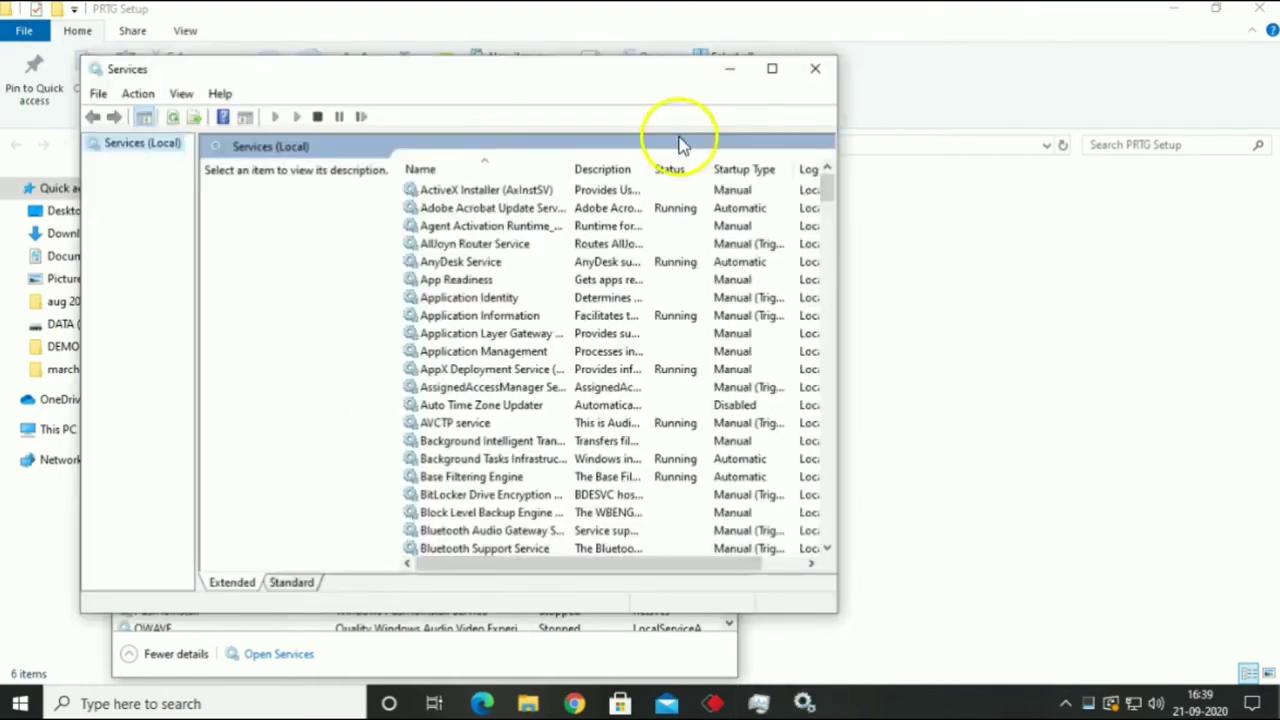
- Find the PRTG Core Server Service in the Services console and stop it
click(566, 283)
key(p)
key(p)
key(p)
key(p)
key(p)
key(p)
key(p)
key(p)
key(p)
key(p)
key(p)
key(p)
key(p)
key(p)
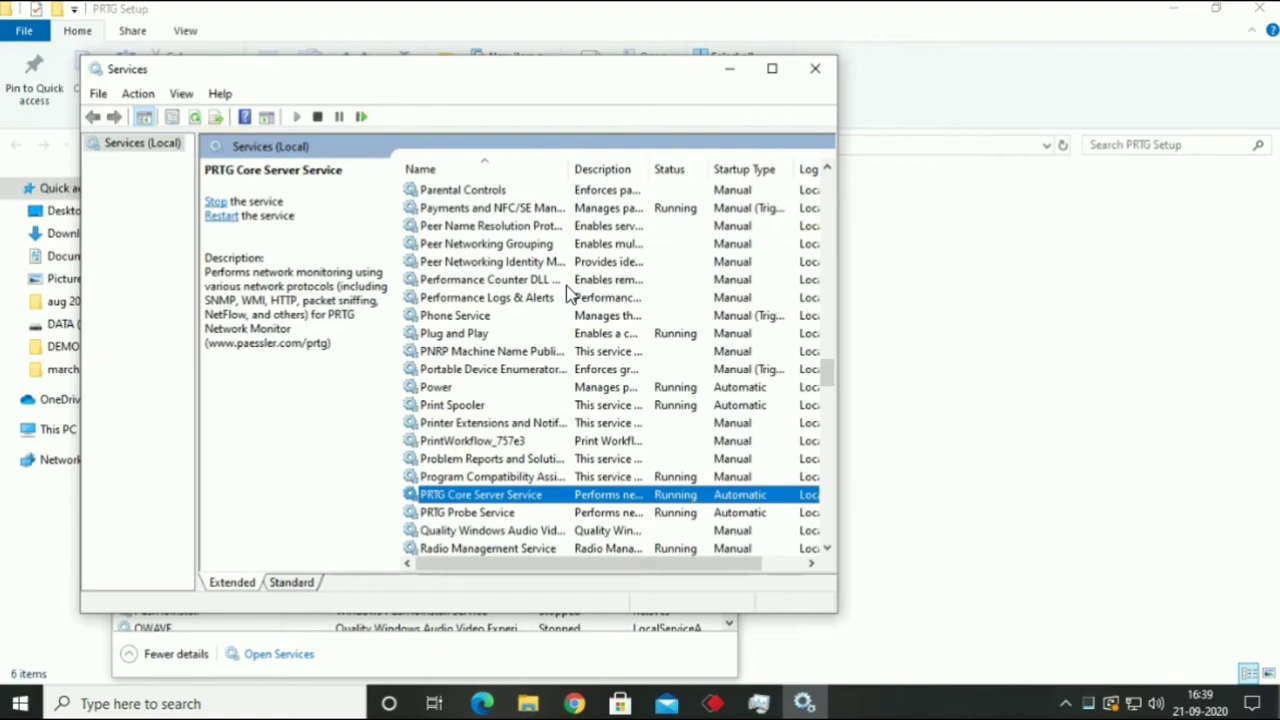
right_click(556, 496)
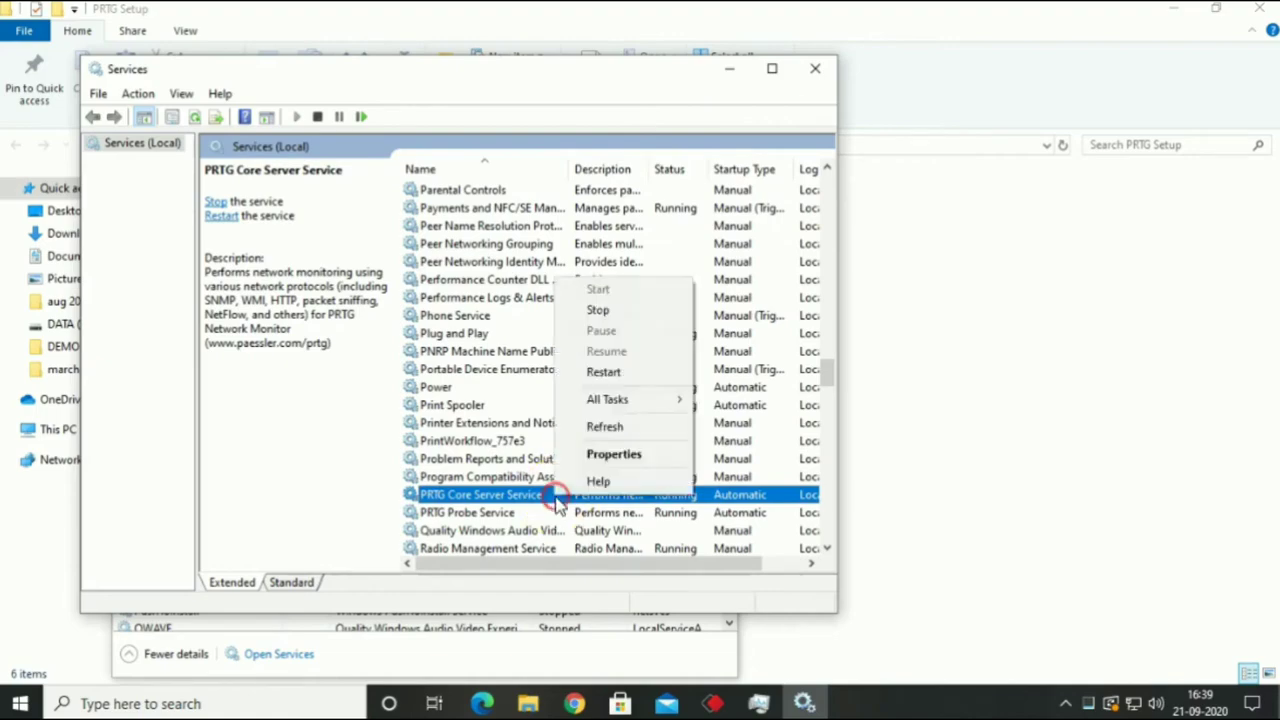
click(598, 312)
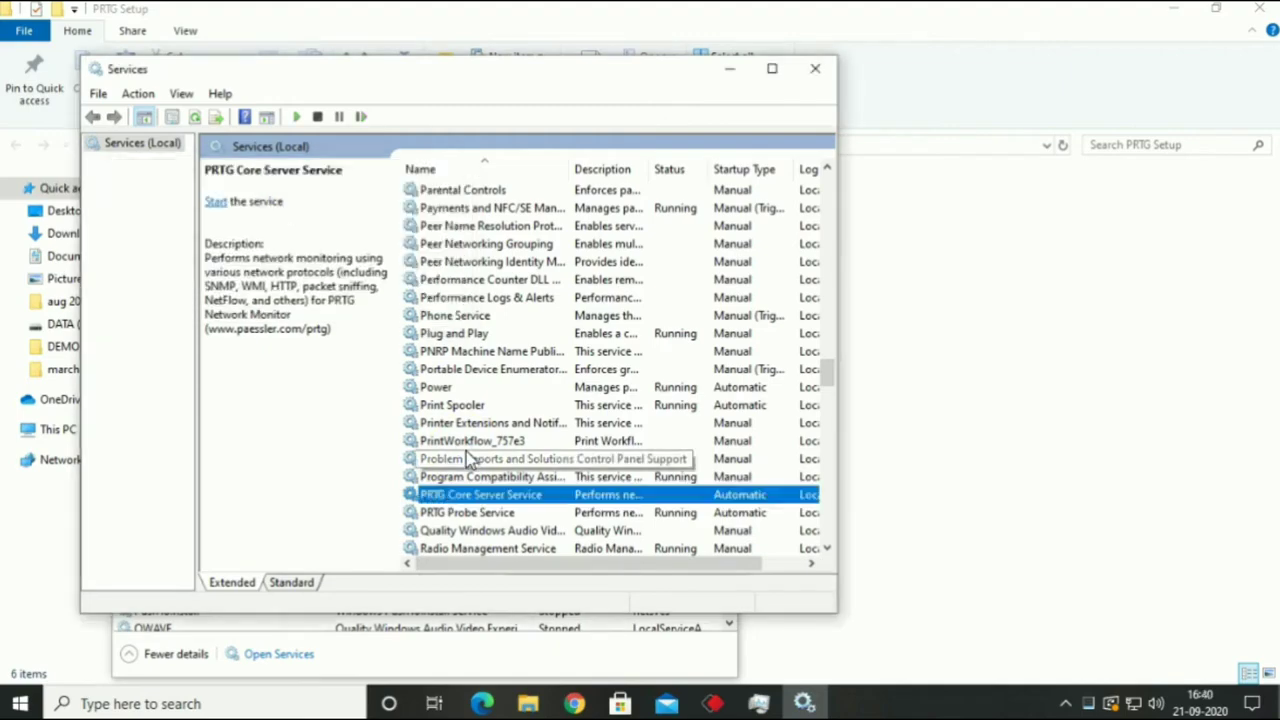
- Stop the PRTG Probe Service
click(470, 512)
right_click(500, 512)
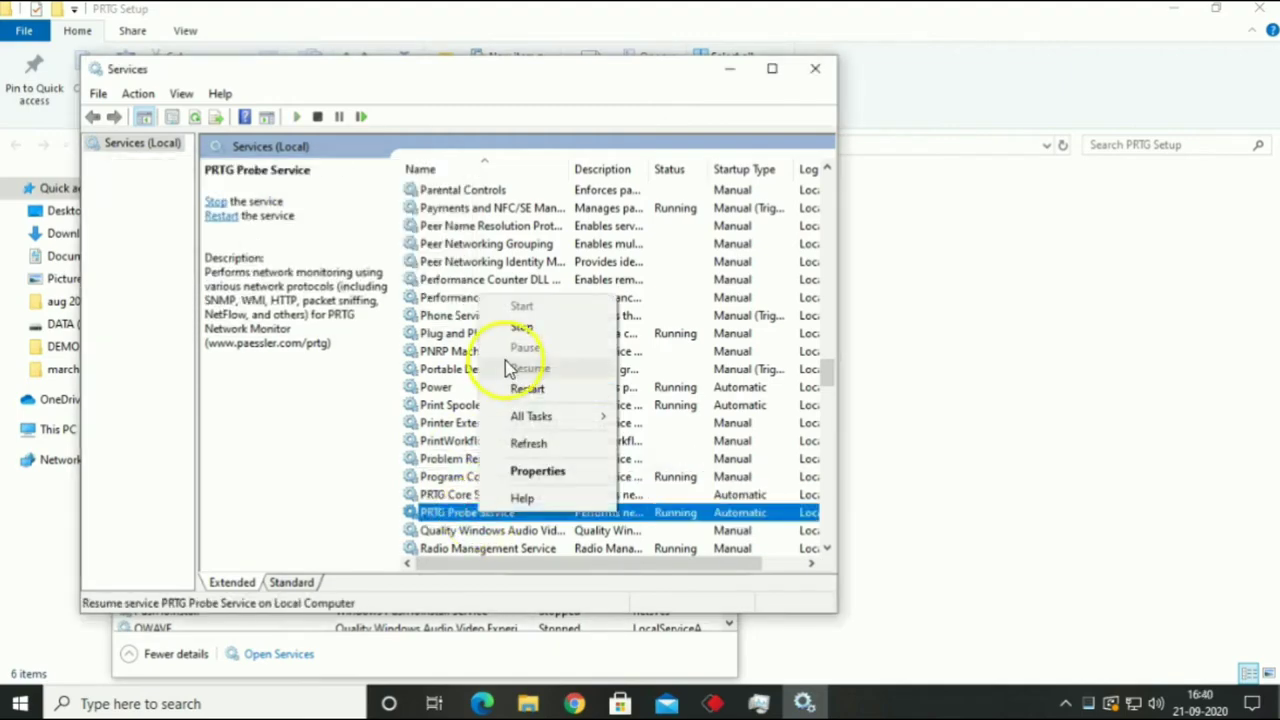
click(517, 329)
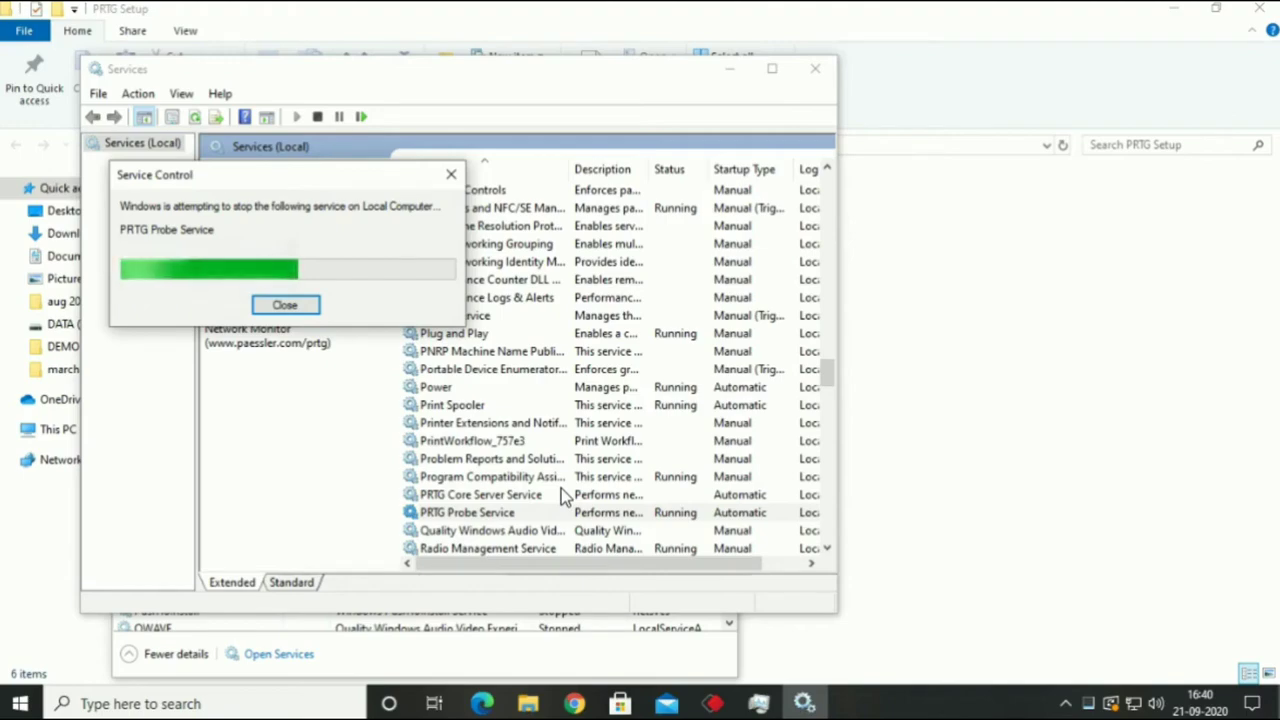
click(550, 441)
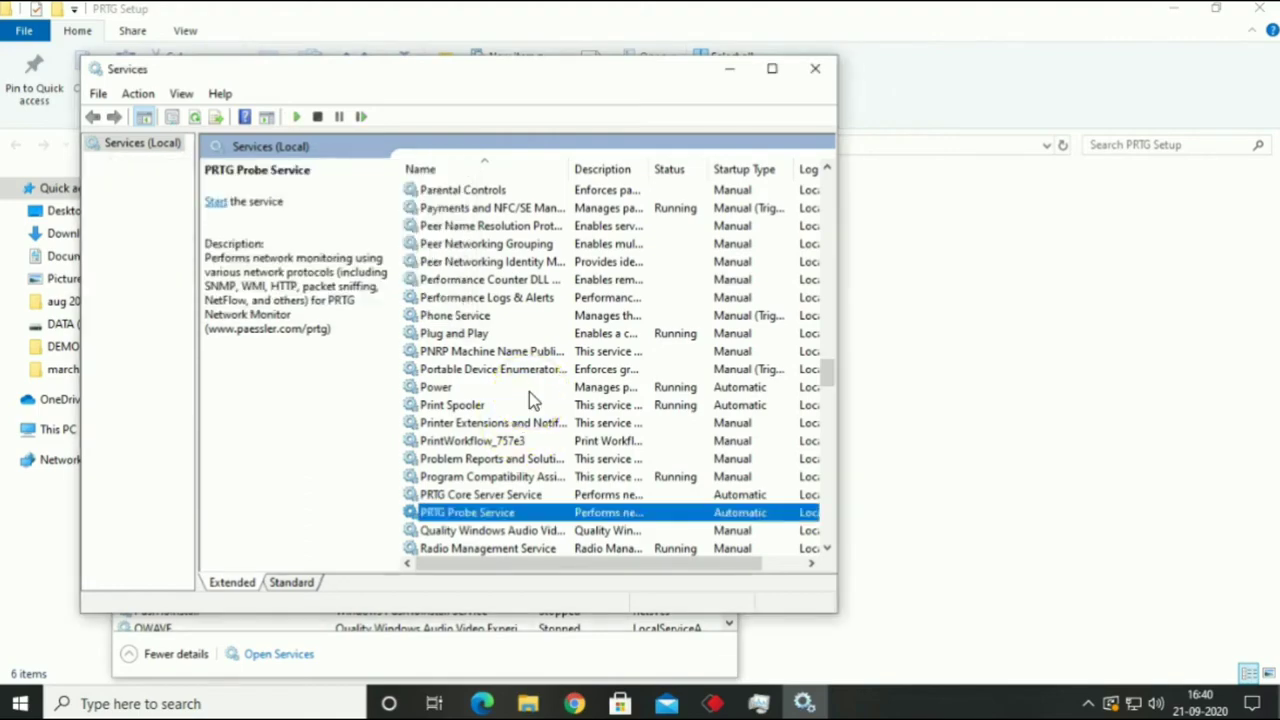
- Return to the PRTG Setup folder and copy all three files from its PRTG Crack subfolder
click(943, 441)
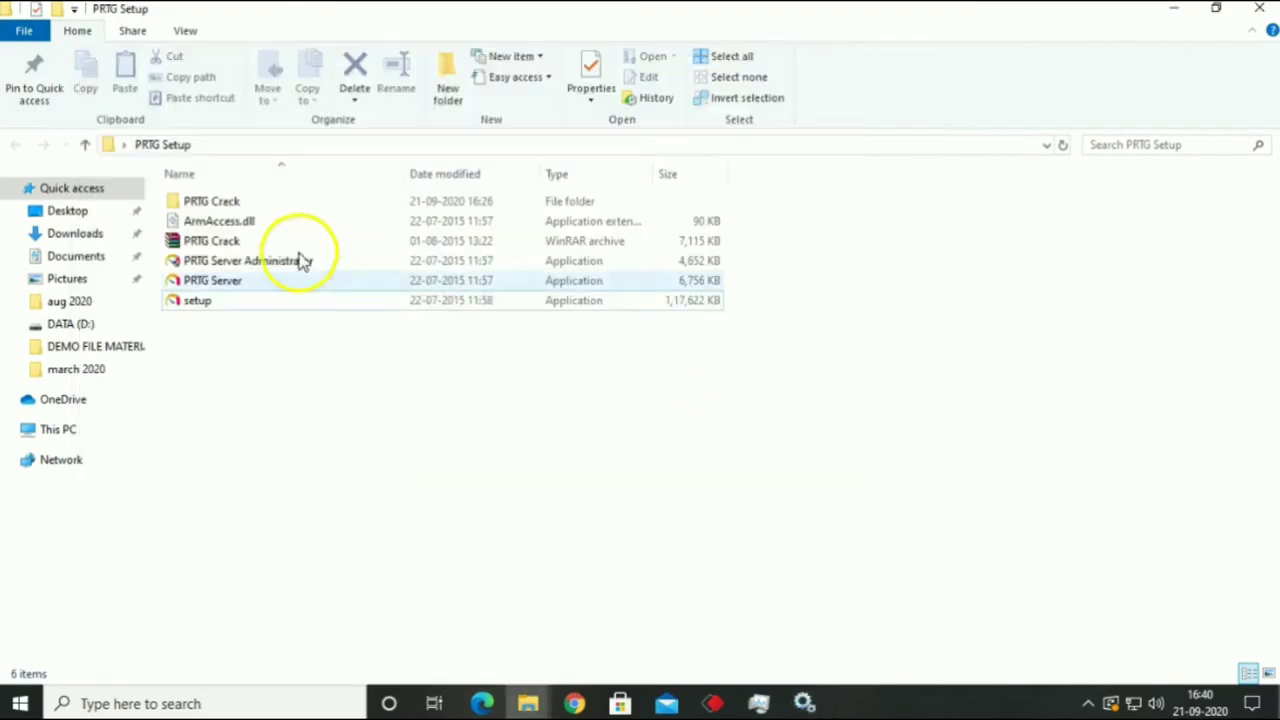
double_click(257, 203)
click(263, 225)
key(ctrl+a)
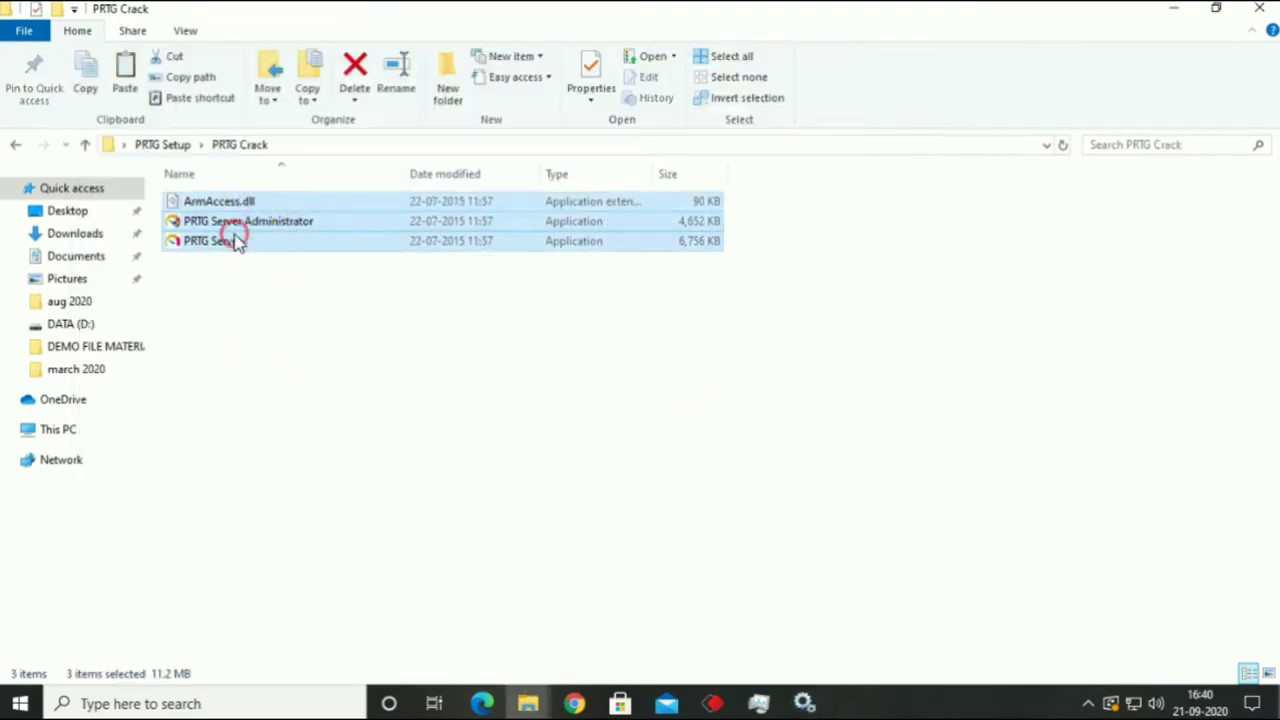
right_click(237, 243)
click(302, 455)
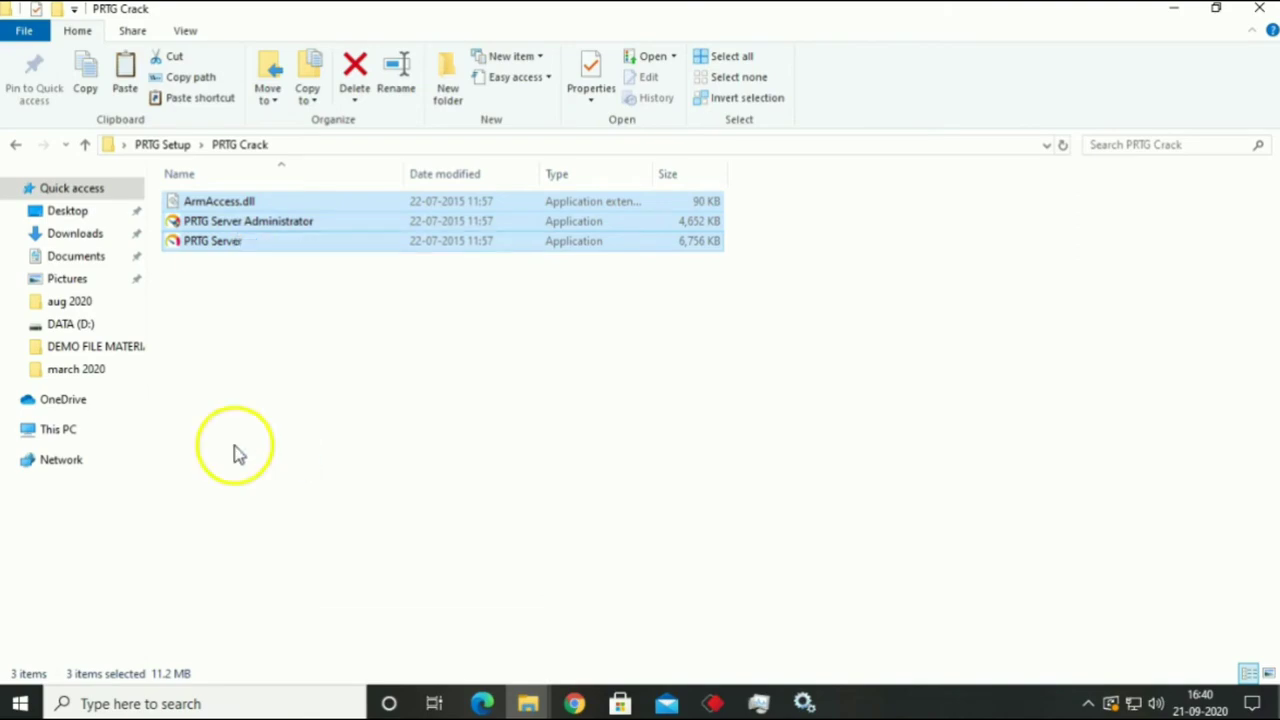
- Paste the copied files into C:\Program Files (x86)\PRTG Network Monitor, replacing the files with the same names
click(86, 438)
double_click(269, 345)
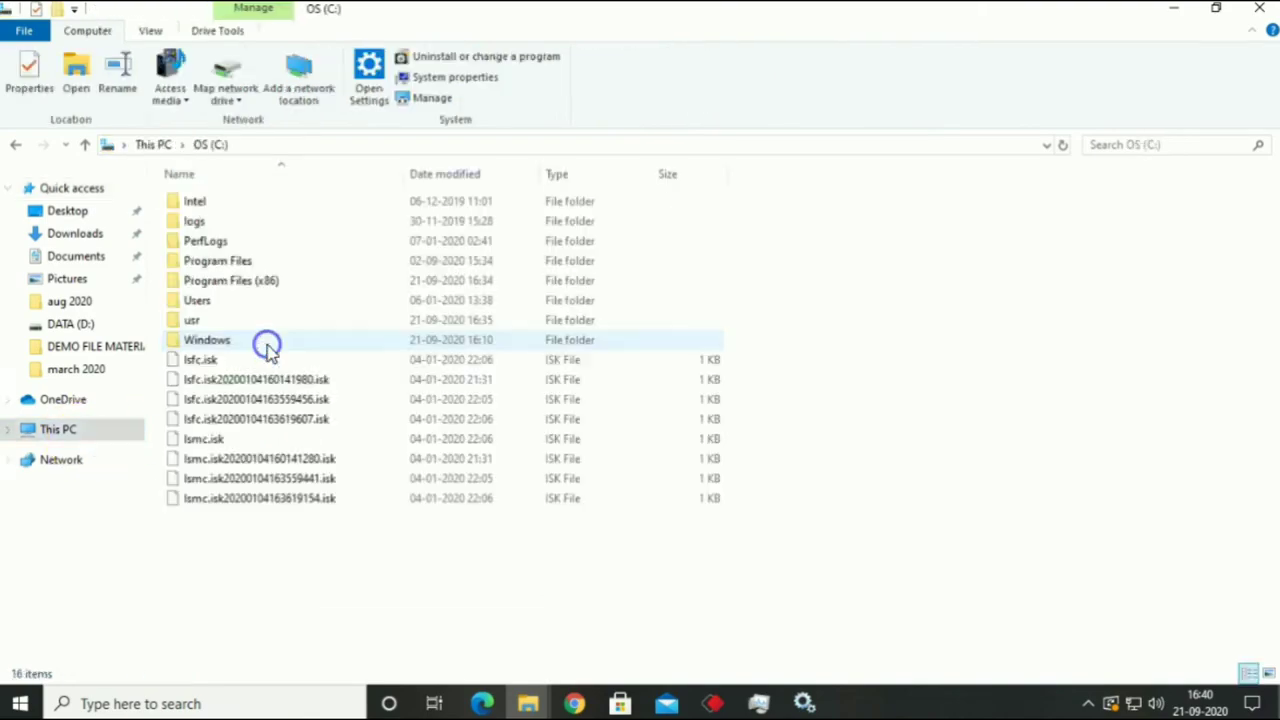
double_click(243, 281)
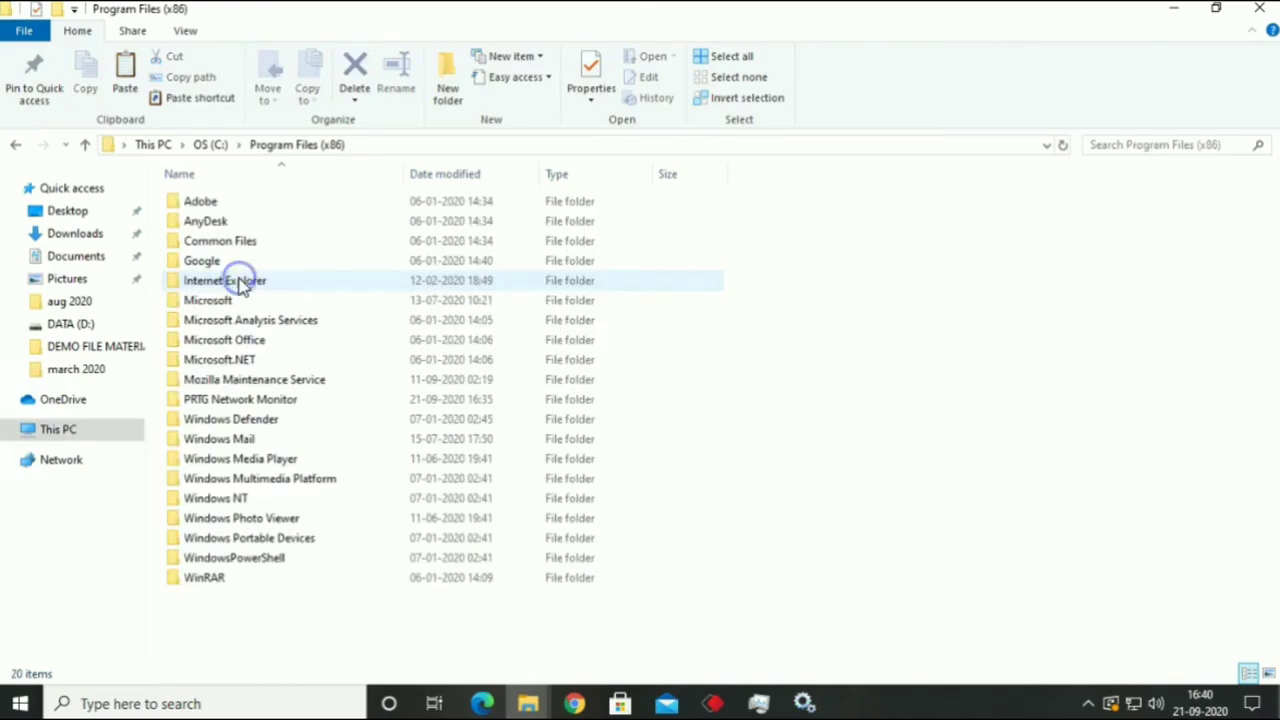
click(243, 399)
double_click(243, 399)
right_click(867, 334)
click(897, 458)
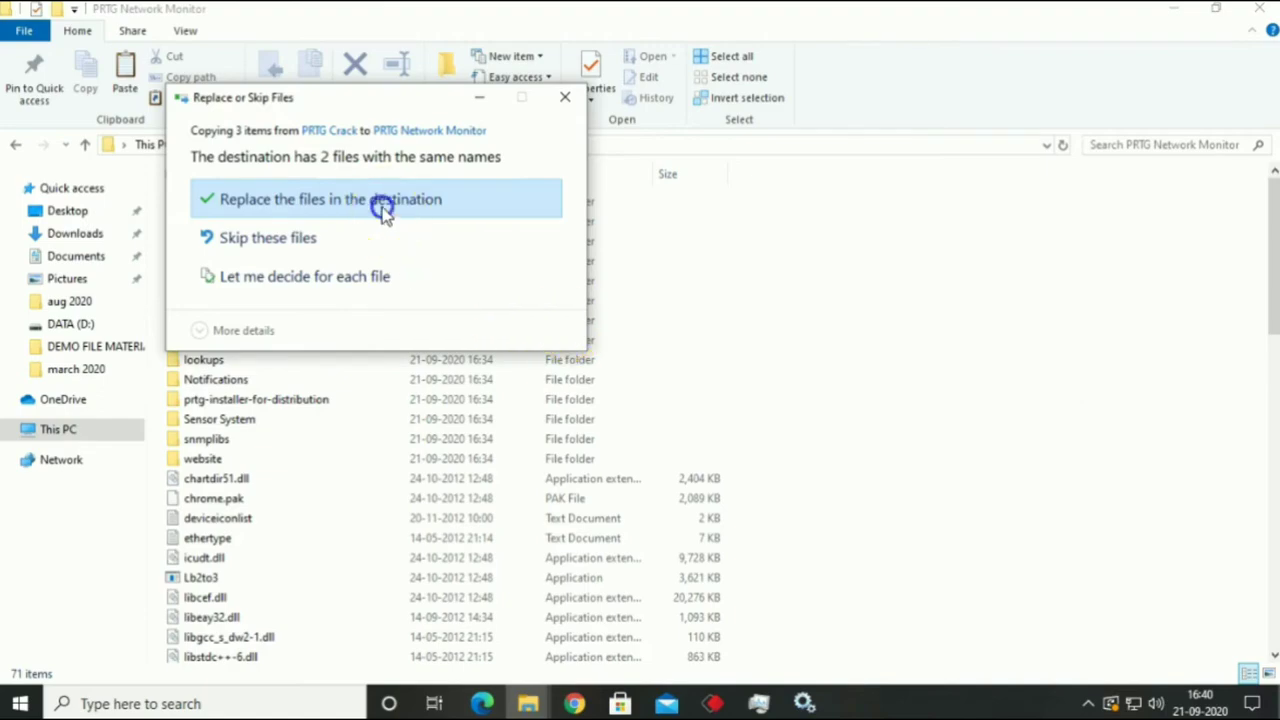
click(384, 213)
click(318, 232)
click(324, 257)
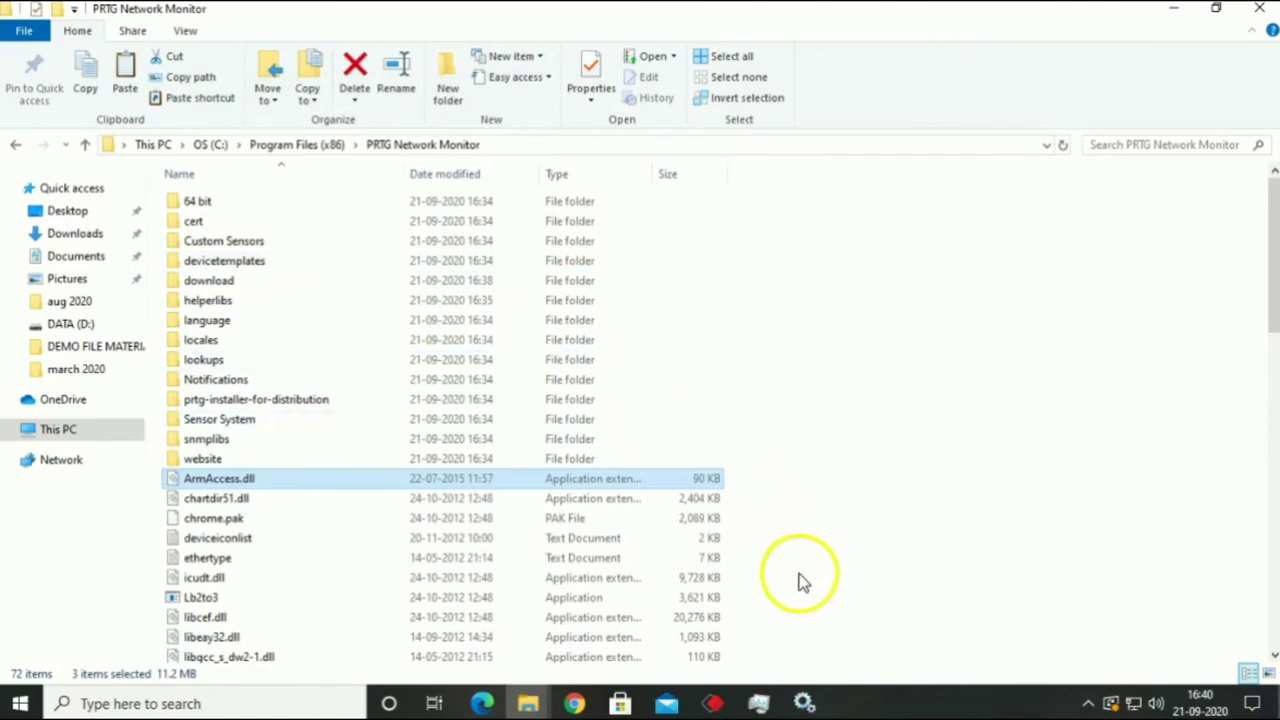
- Switch back to the Services console and start the PRTG Core Server Service
click(804, 703)
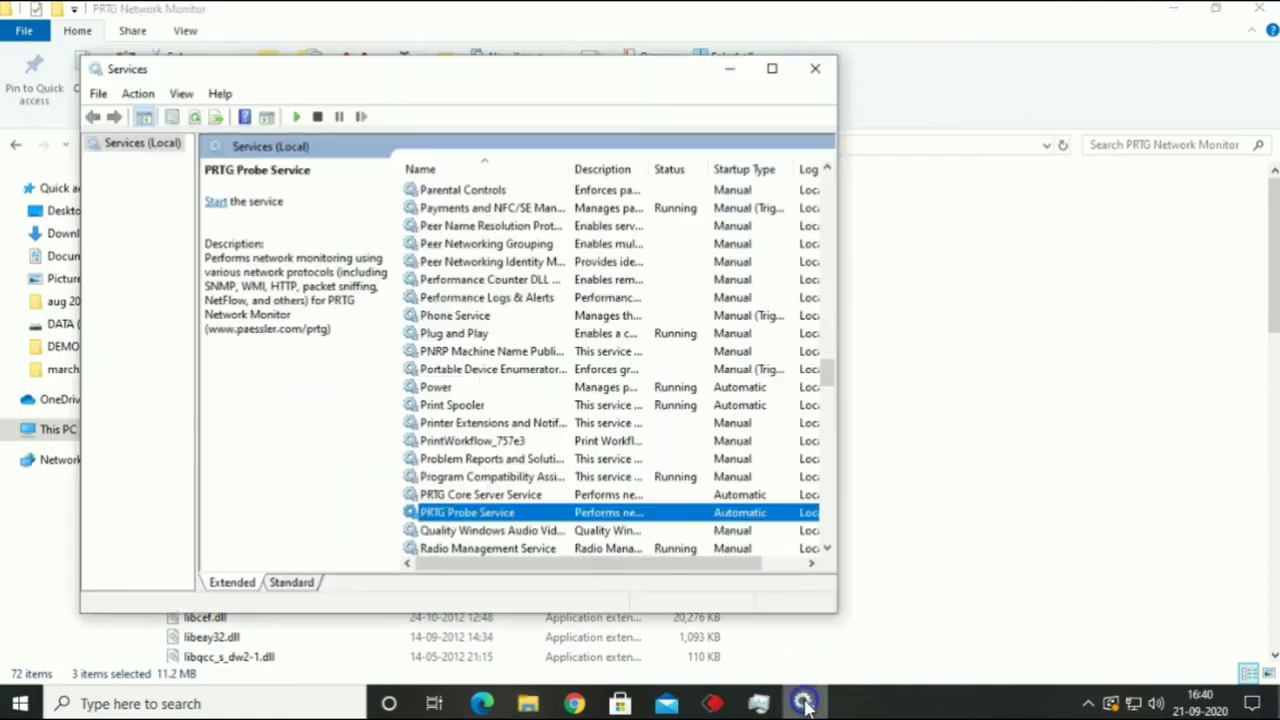
click(486, 494)
right_click(486, 494)
click(526, 298)
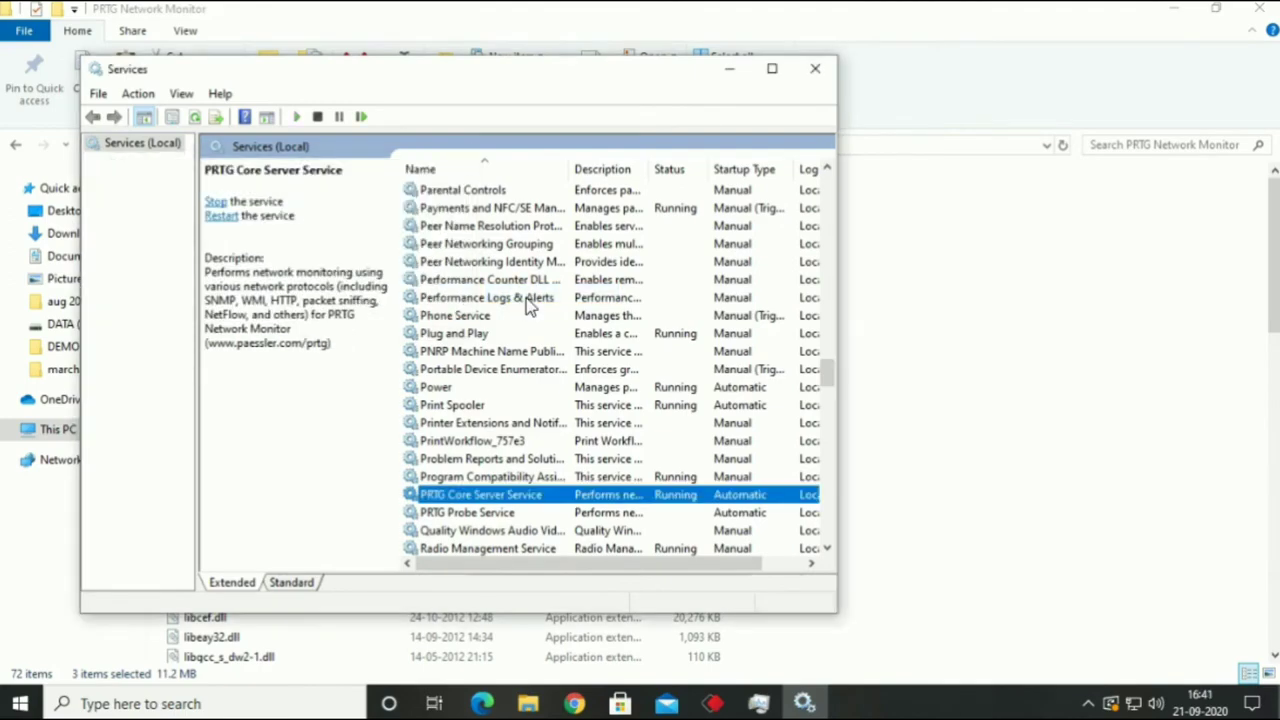
- Start the PRTG Probe Service
click(470, 512)
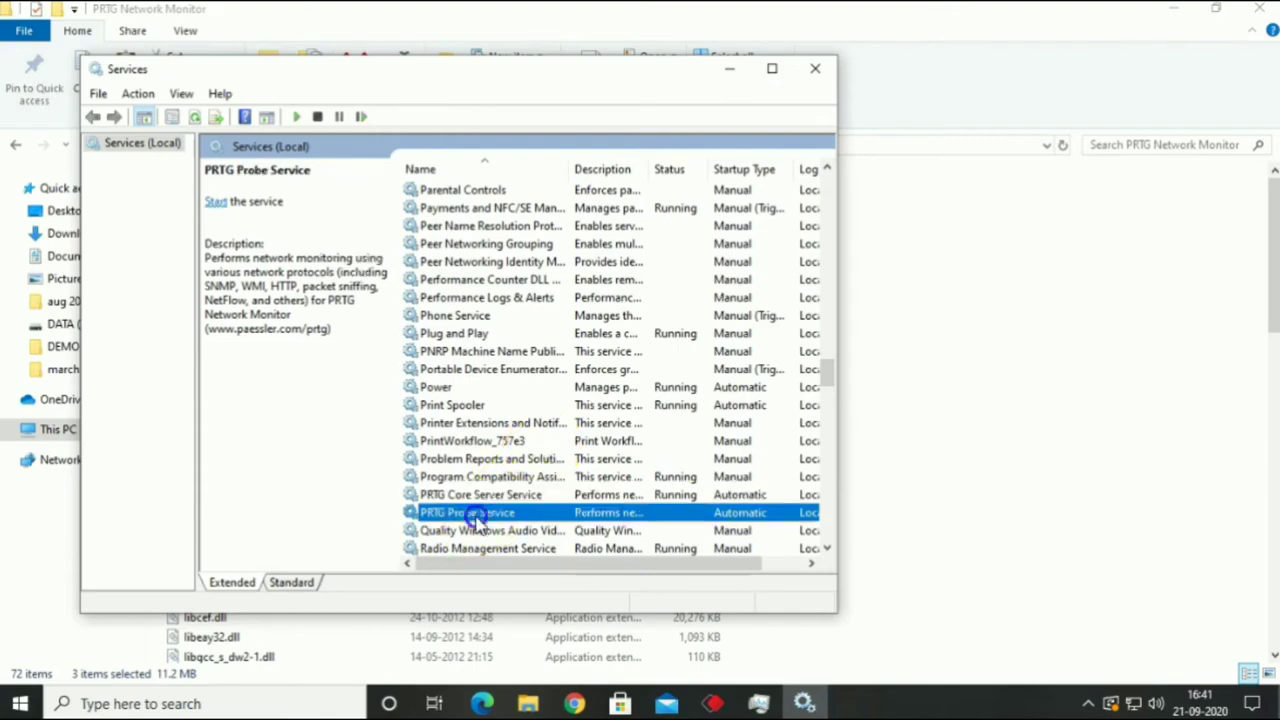
right_click(478, 512)
click(514, 311)
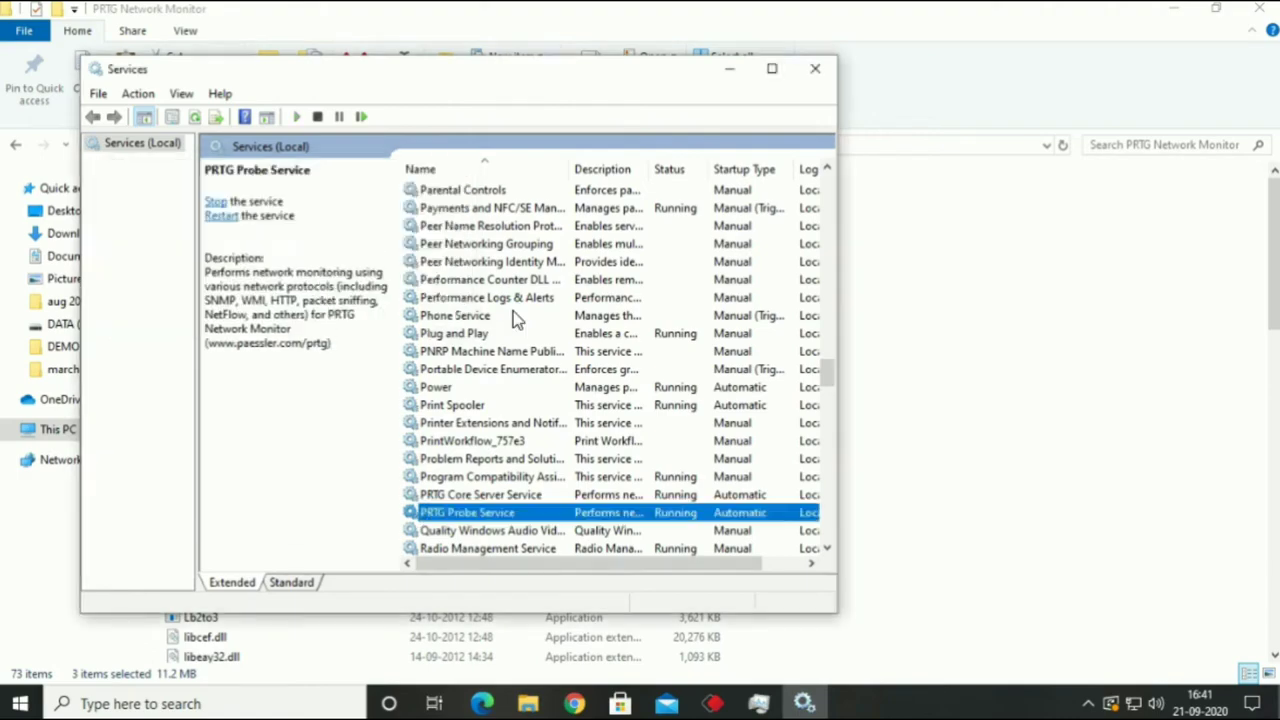
- Minimize the Services and folder windows, move Task Manager aside and launch PRTG Network Monitor from the desktop
click(741, 67)
click(1174, 9)
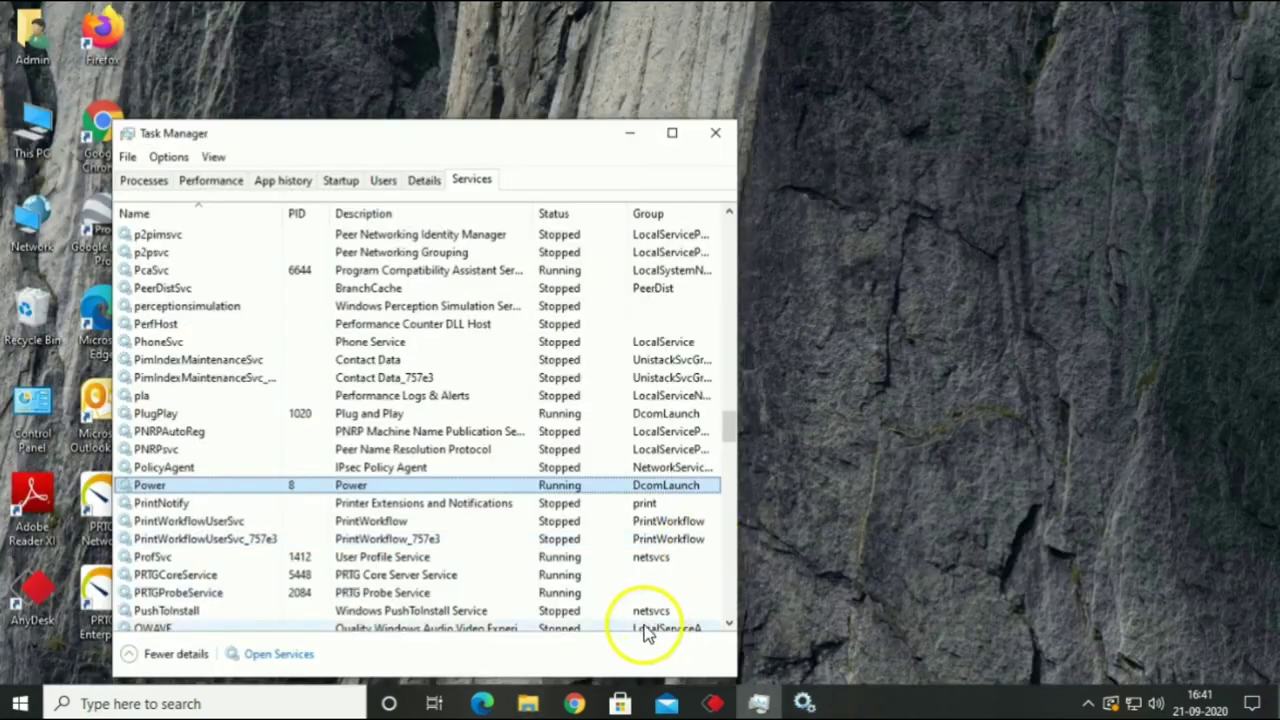
drag(462, 143, 661, 142)
double_click(112, 522)
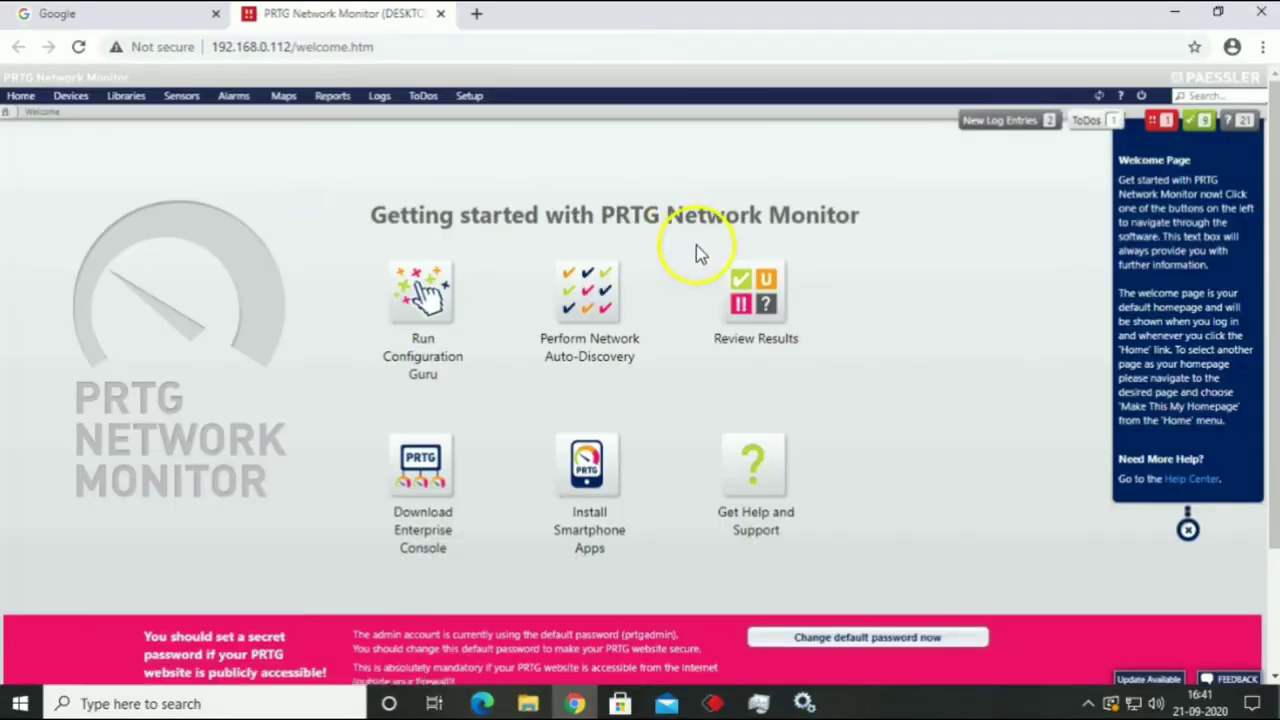
click(725, 284)
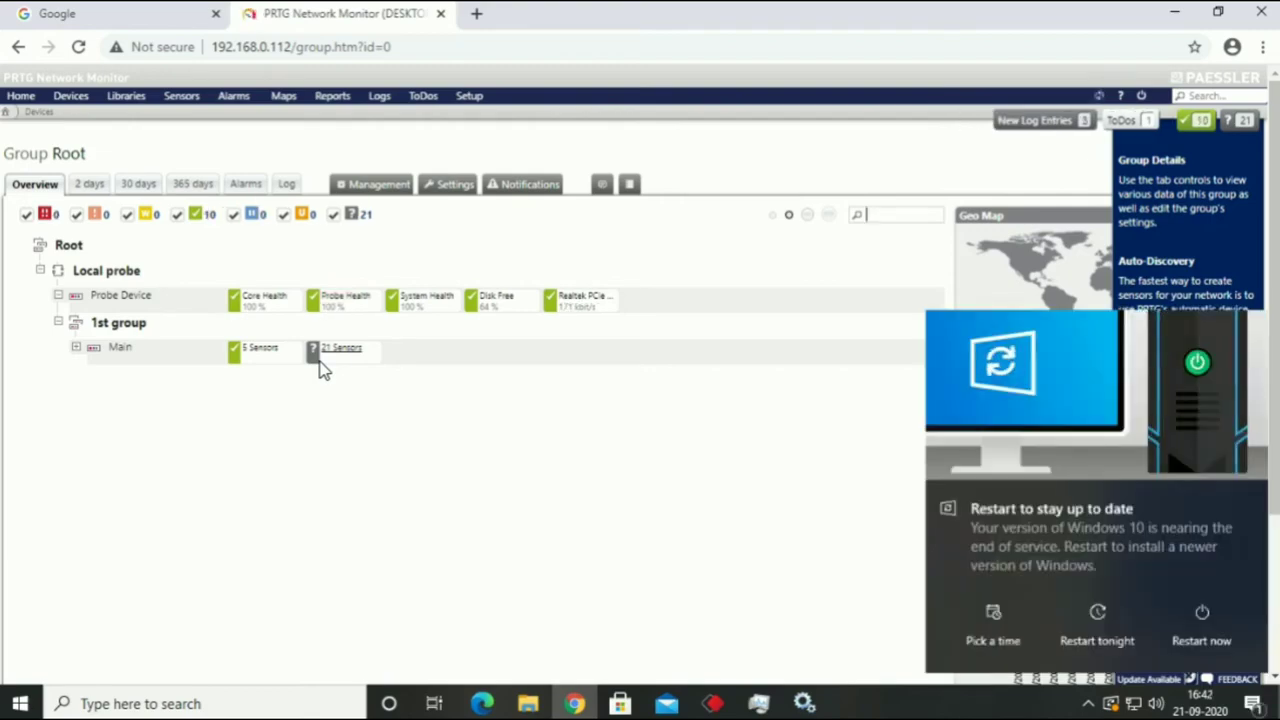
click(1091, 610)
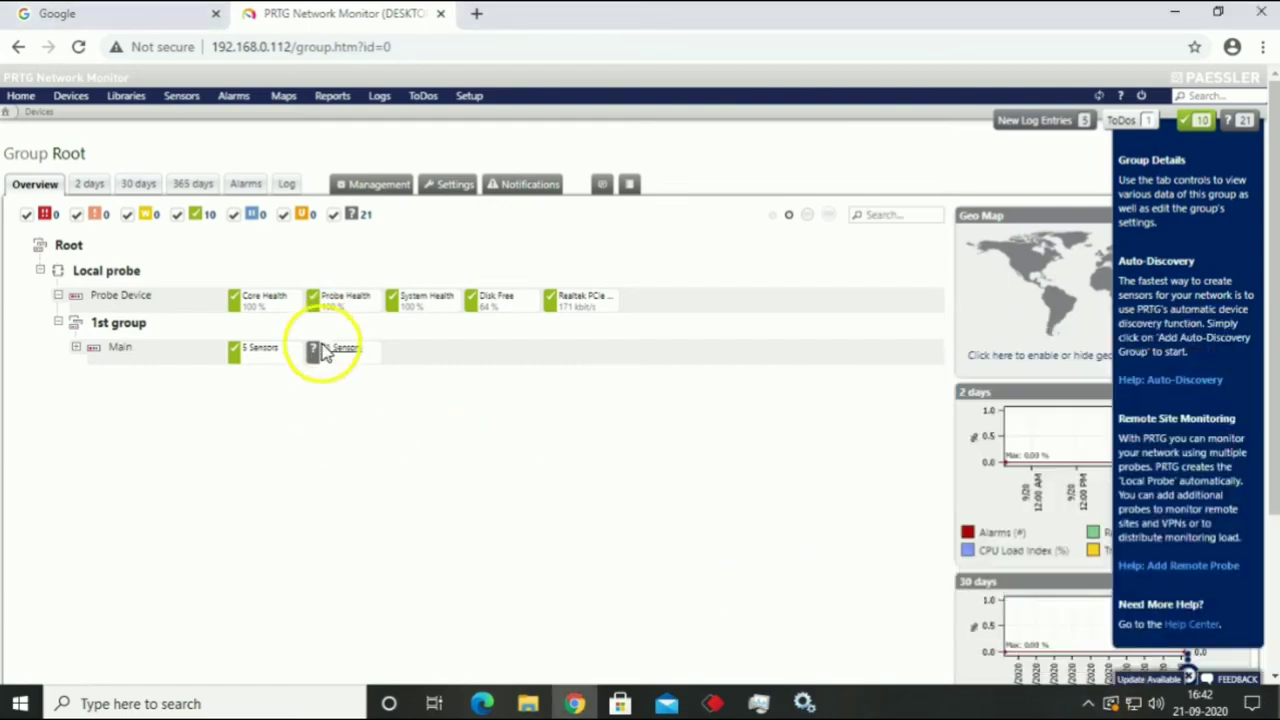
click(126, 348)
click(166, 143)
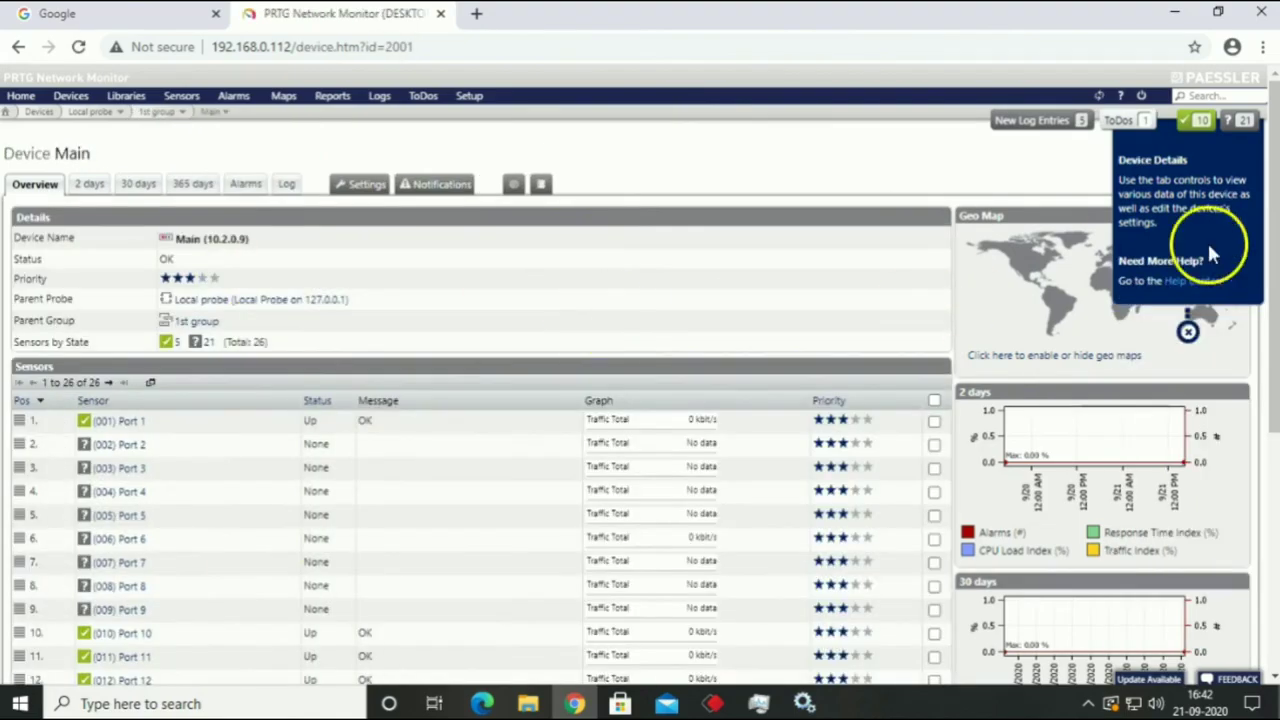
scroll(1210, 255, down, 5)
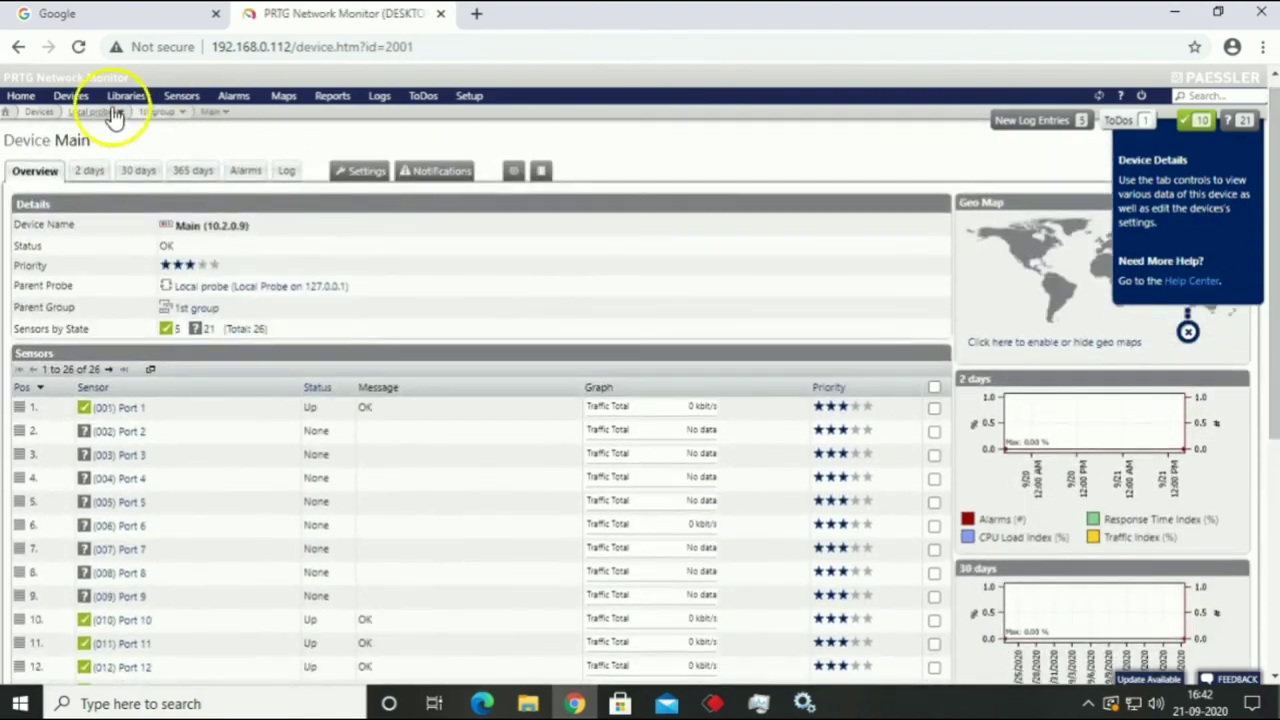
- Recheck the sensor states by going between the 1st group overview and Main's sensor list
click(156, 111)
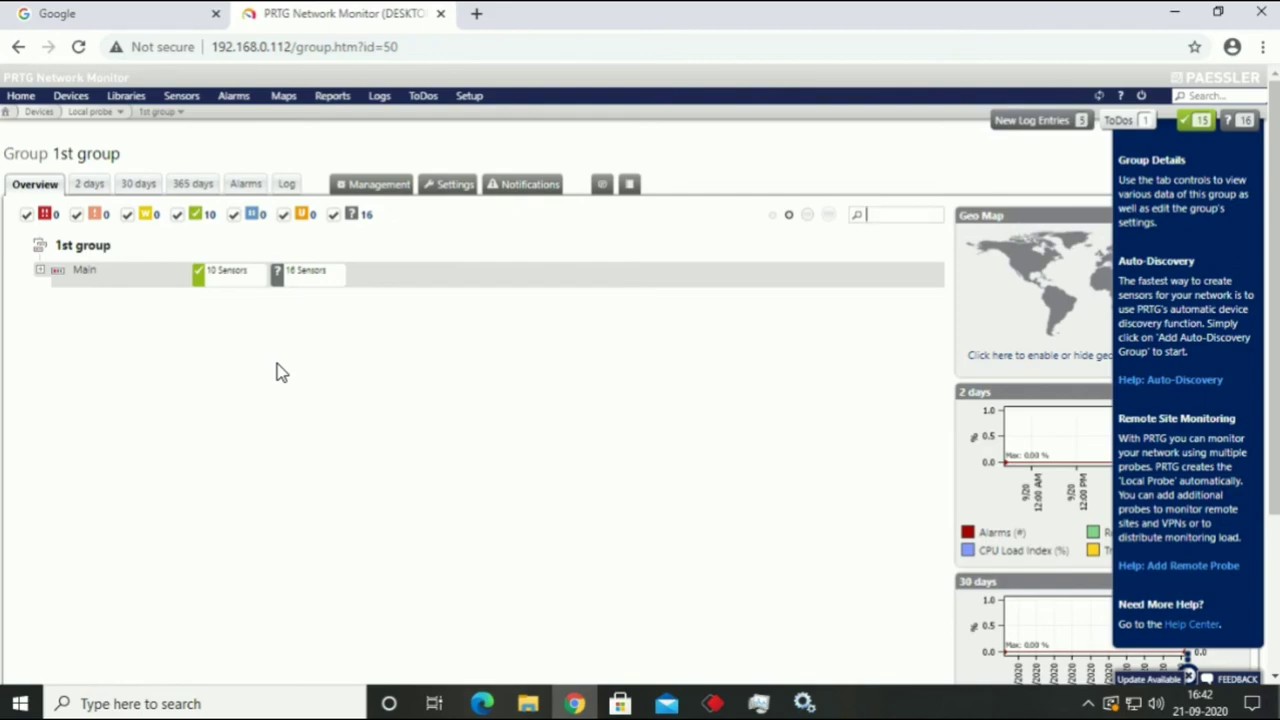
click(84, 271)
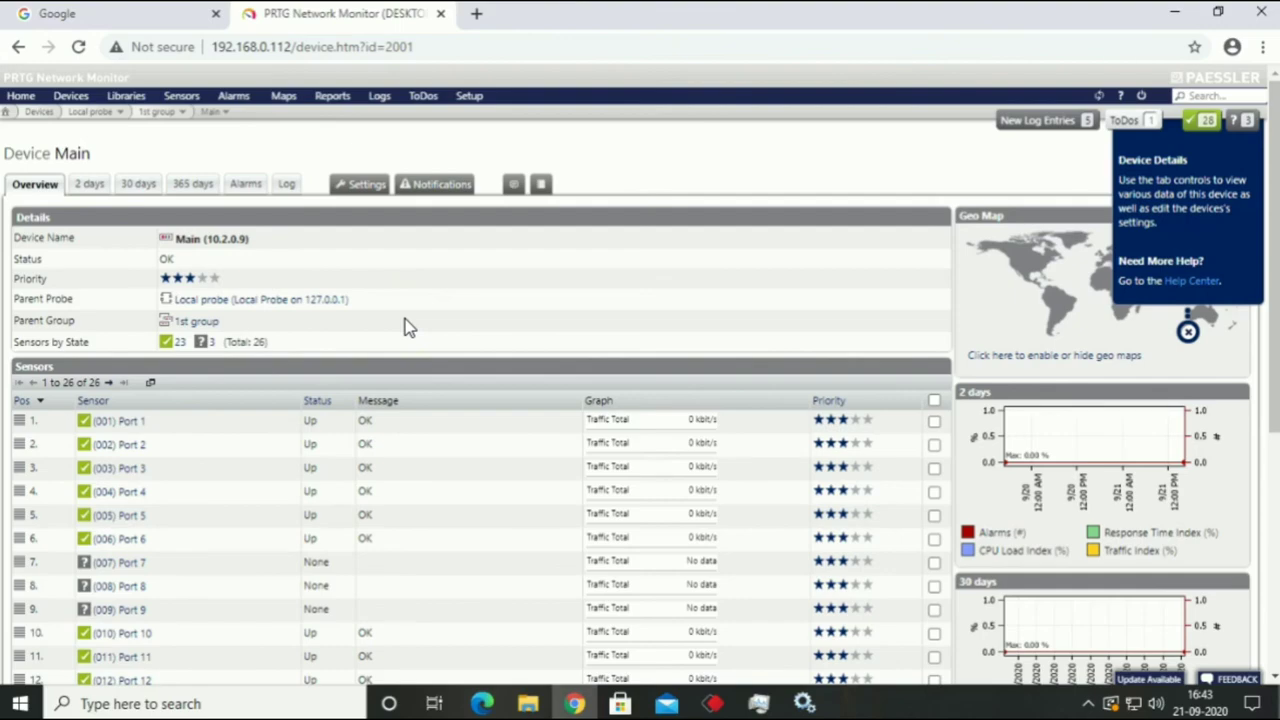
click(158, 112)
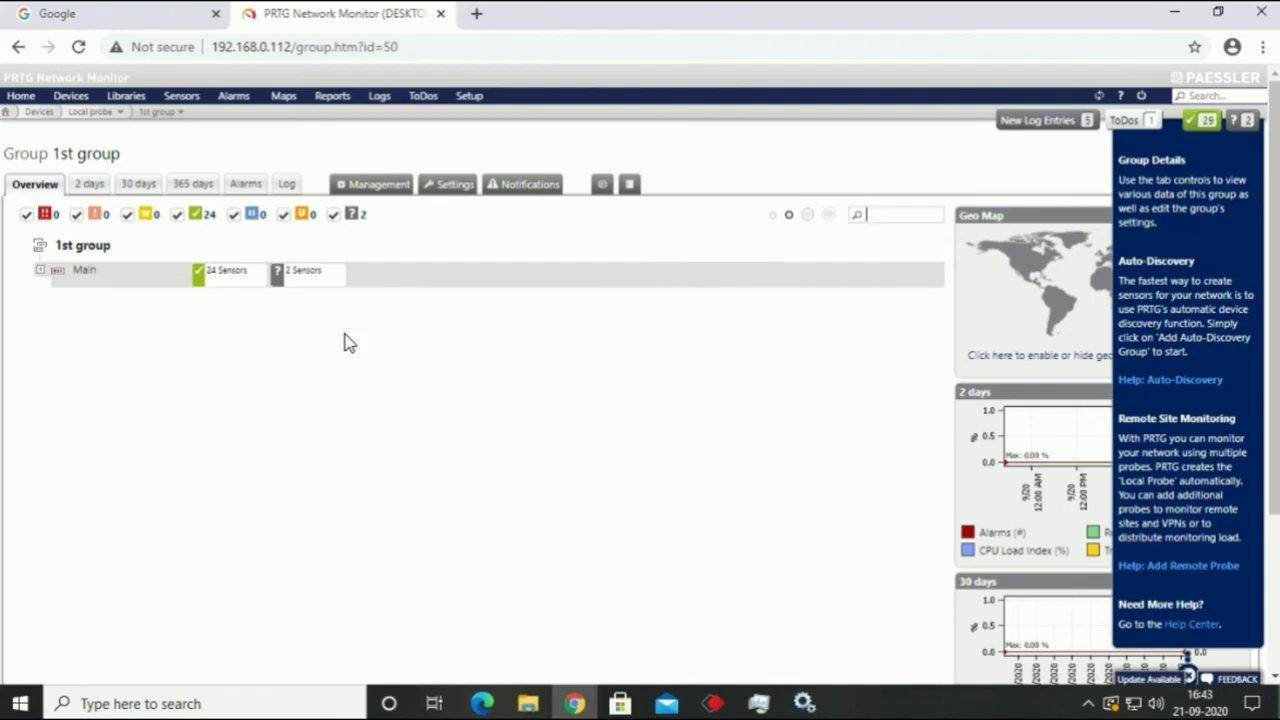
click(225, 273)
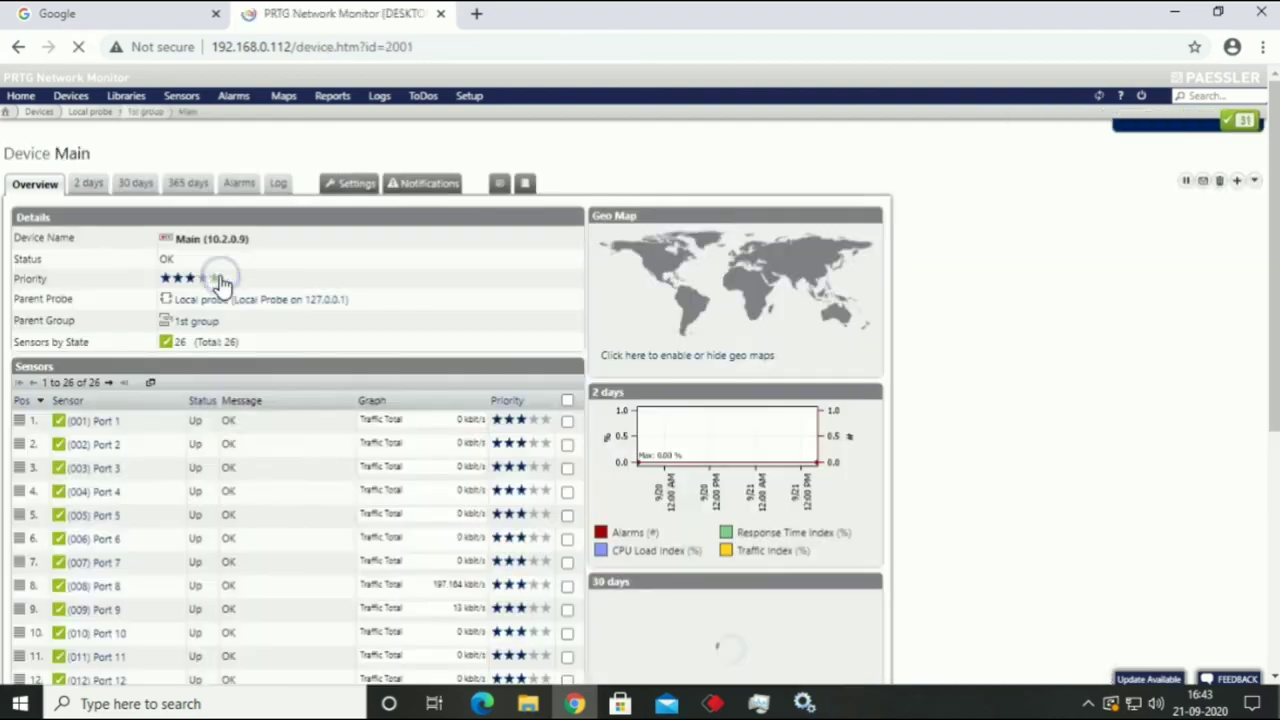
scroll(1188, 332, down, 3)
scroll(1188, 332, up, 3)
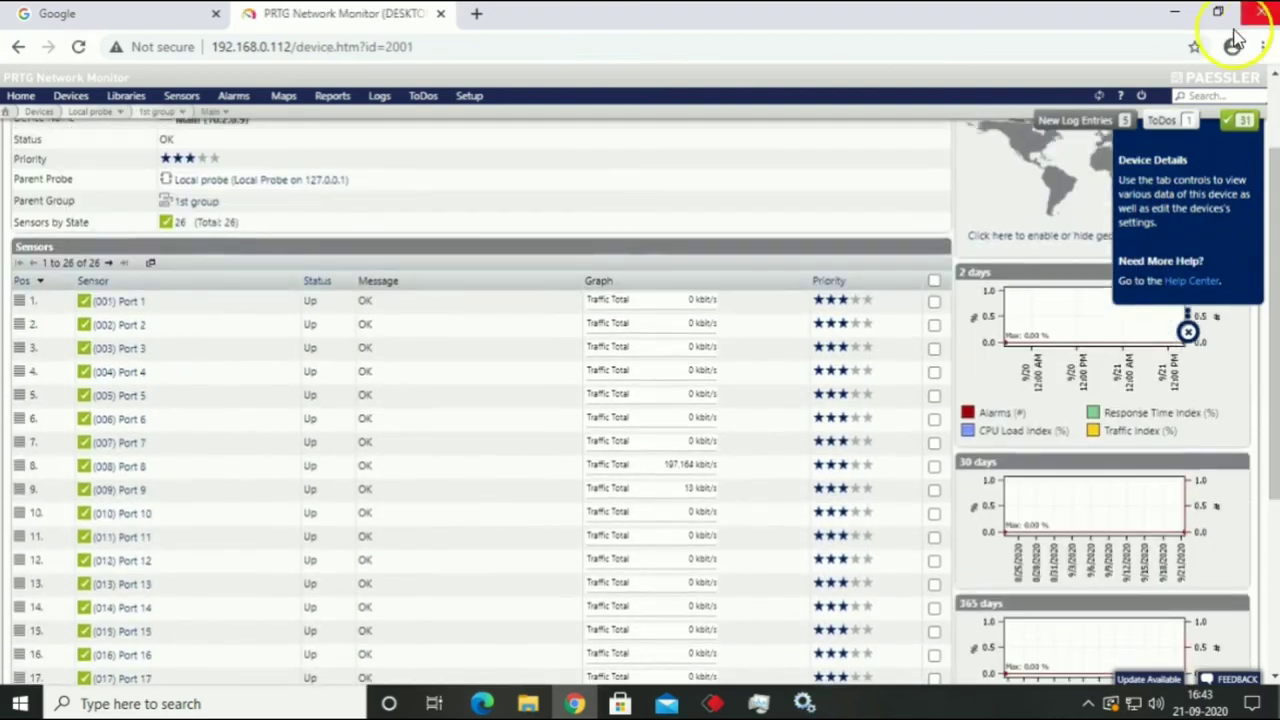
- Minimize the browser and open the PRTG Enterprise Console in a maximized window
click(1175, 13)
click(177, 471)
double_click(110, 628)
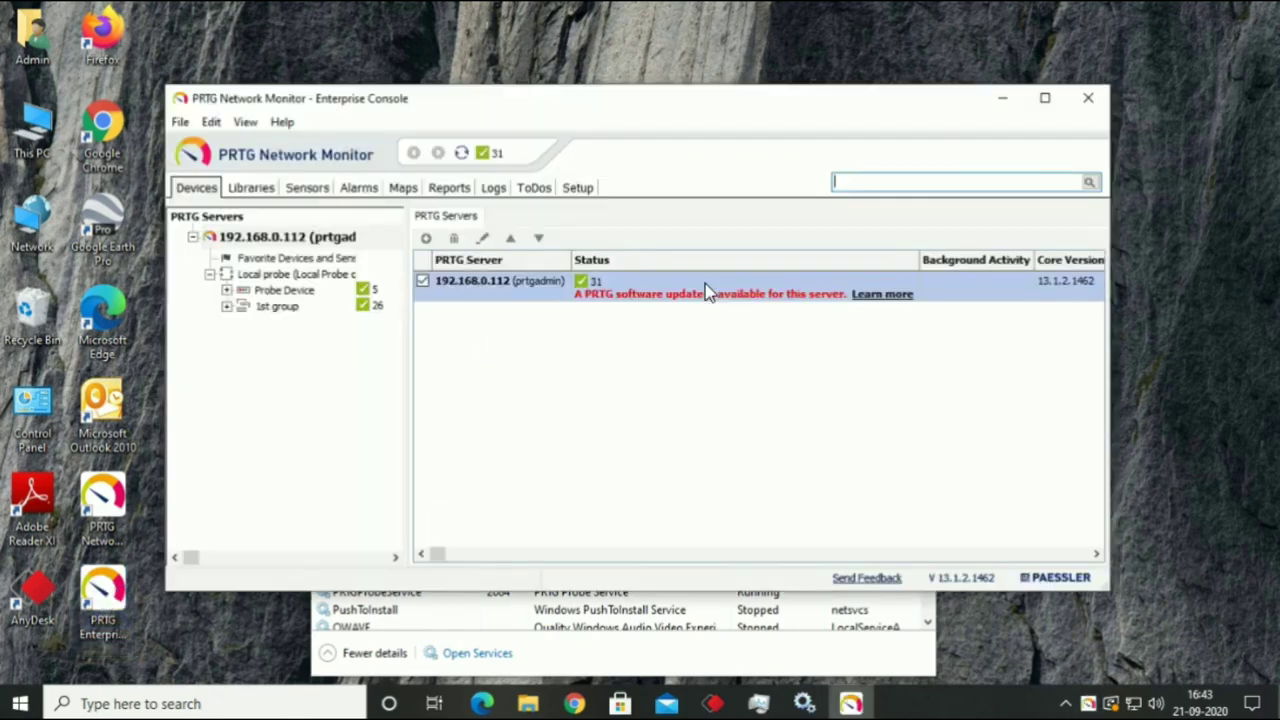
click(1047, 101)
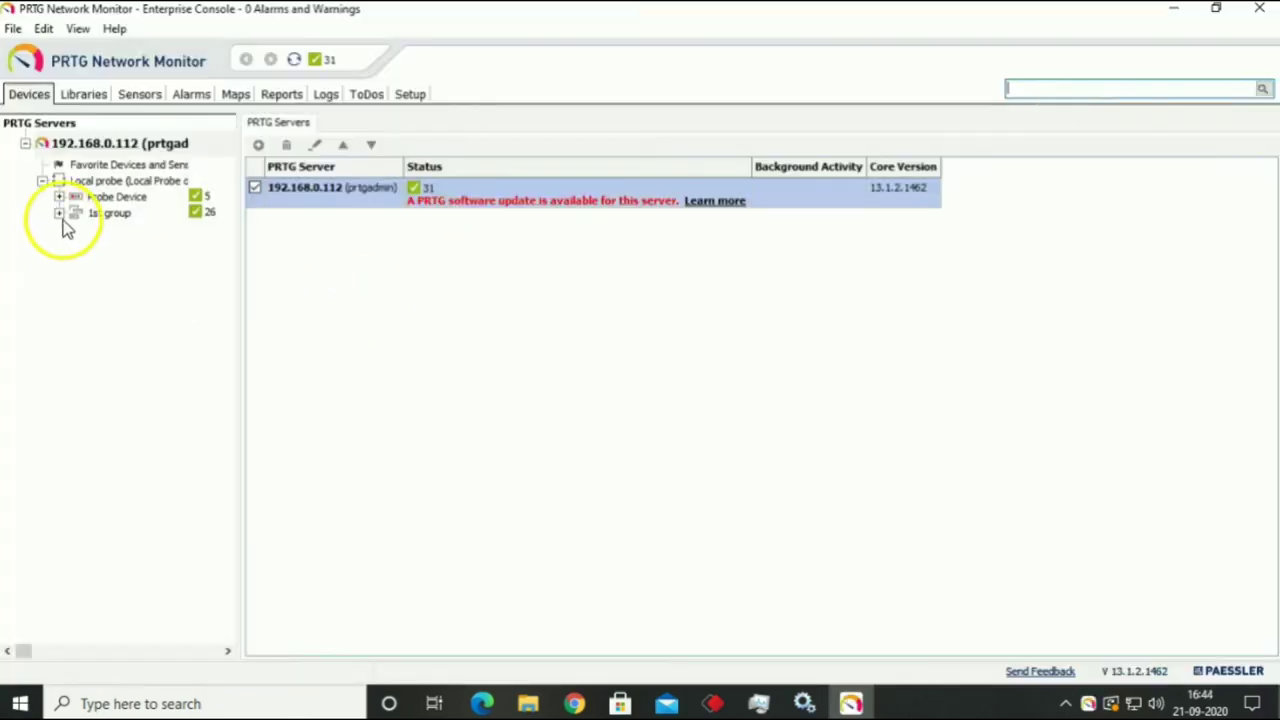
- Expand 1st group and Main in the device tree and view the live graphs of Port 9 and Port 24
click(59, 213)
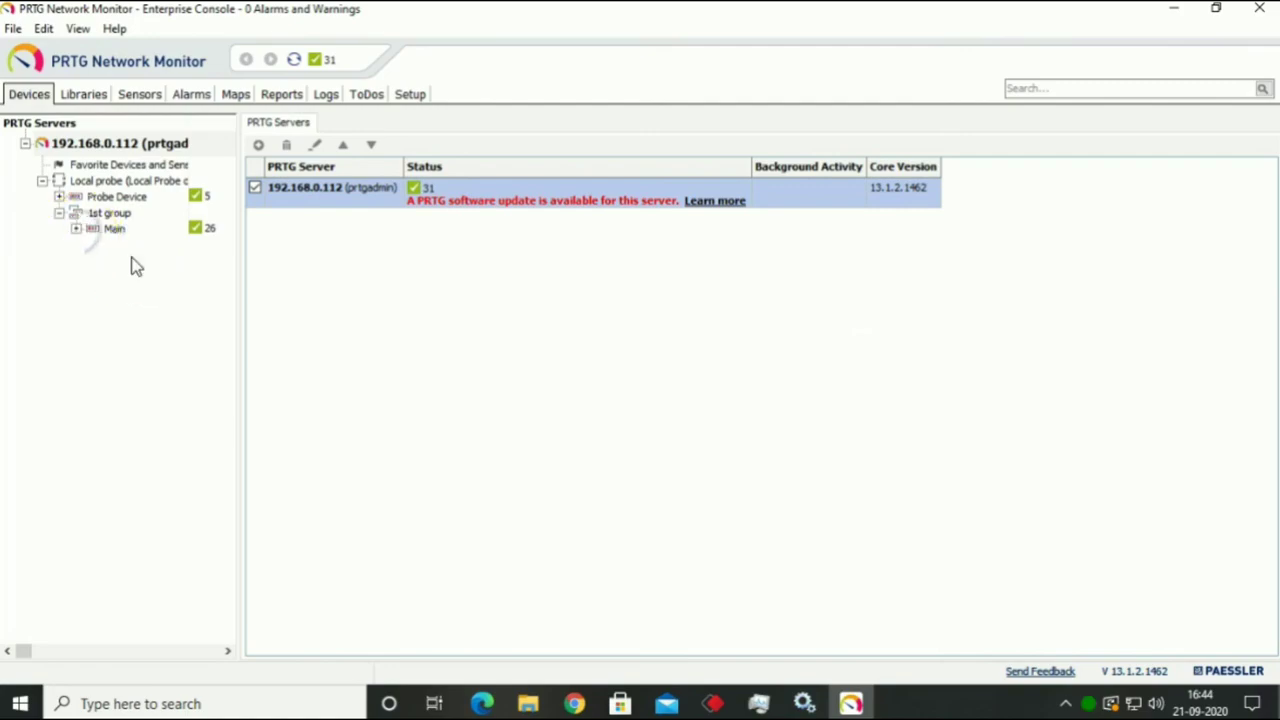
double_click(116, 230)
click(326, 124)
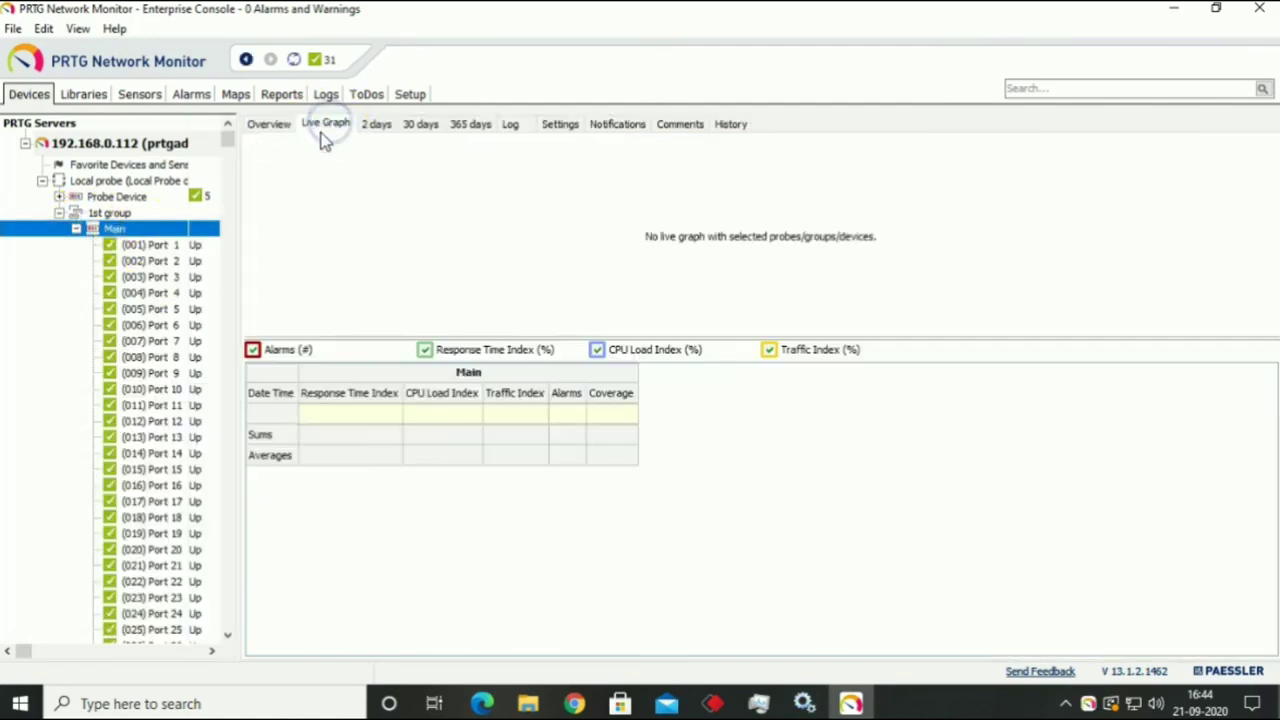
drag(240, 208, 265, 214)
click(165, 375)
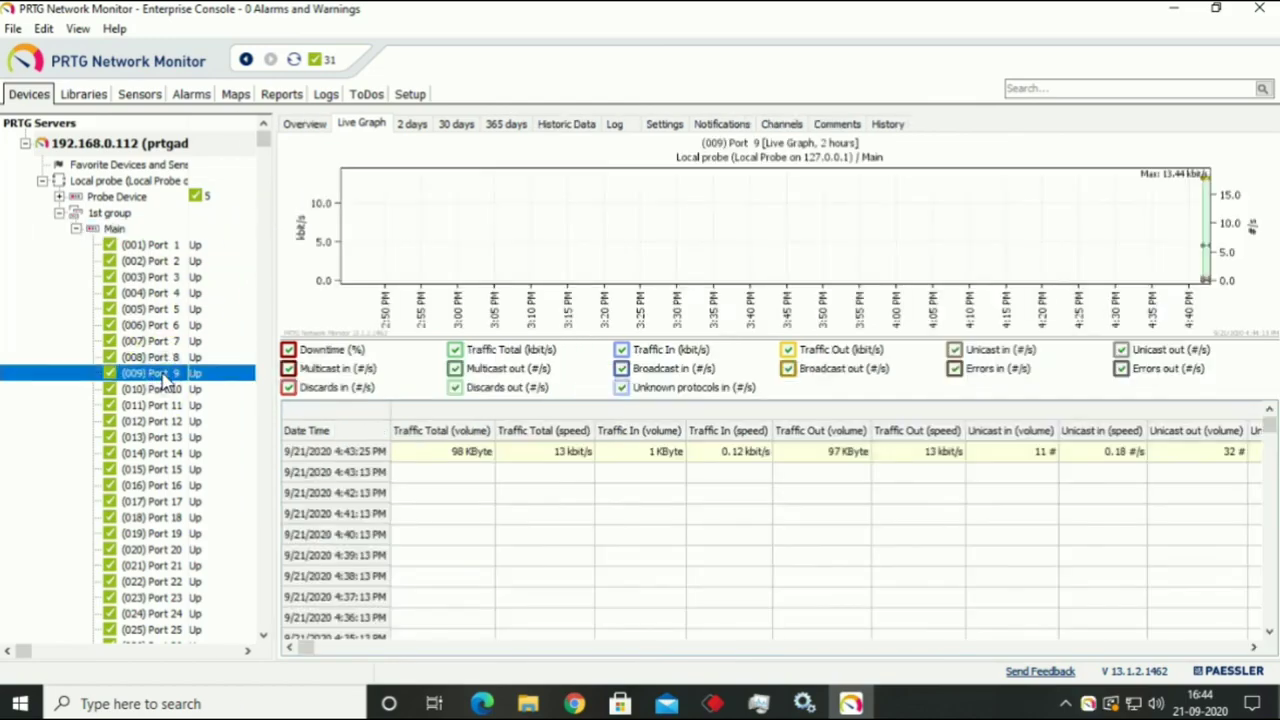
click(163, 612)
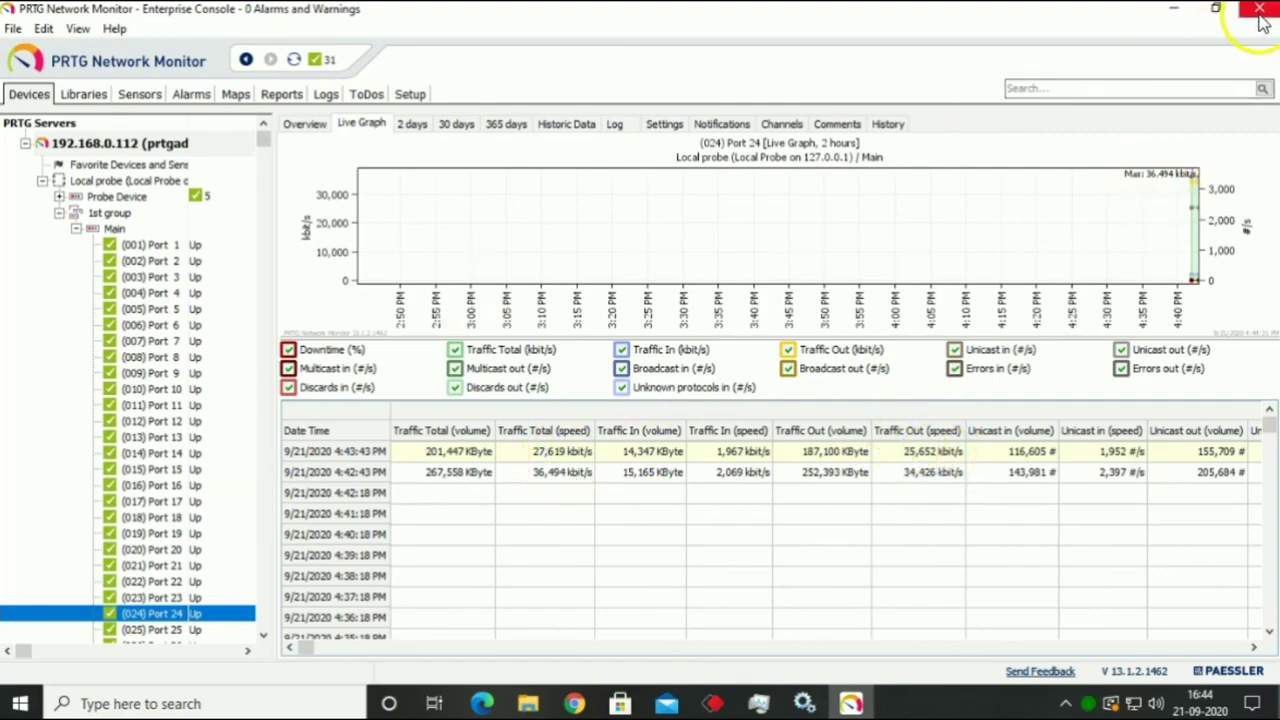
- Minimize the Enterprise Console, close Task Manager and refresh the desktop
click(1175, 10)
click(910, 130)
right_click(650, 191)
click(686, 247)
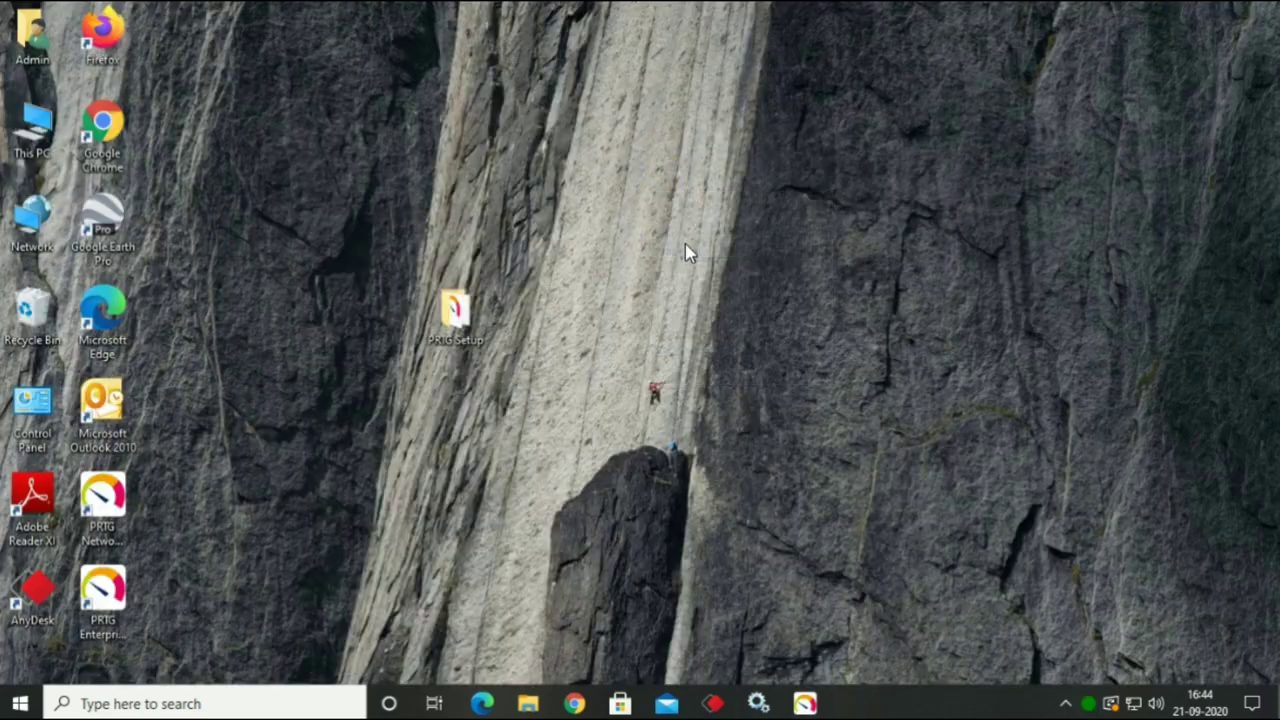